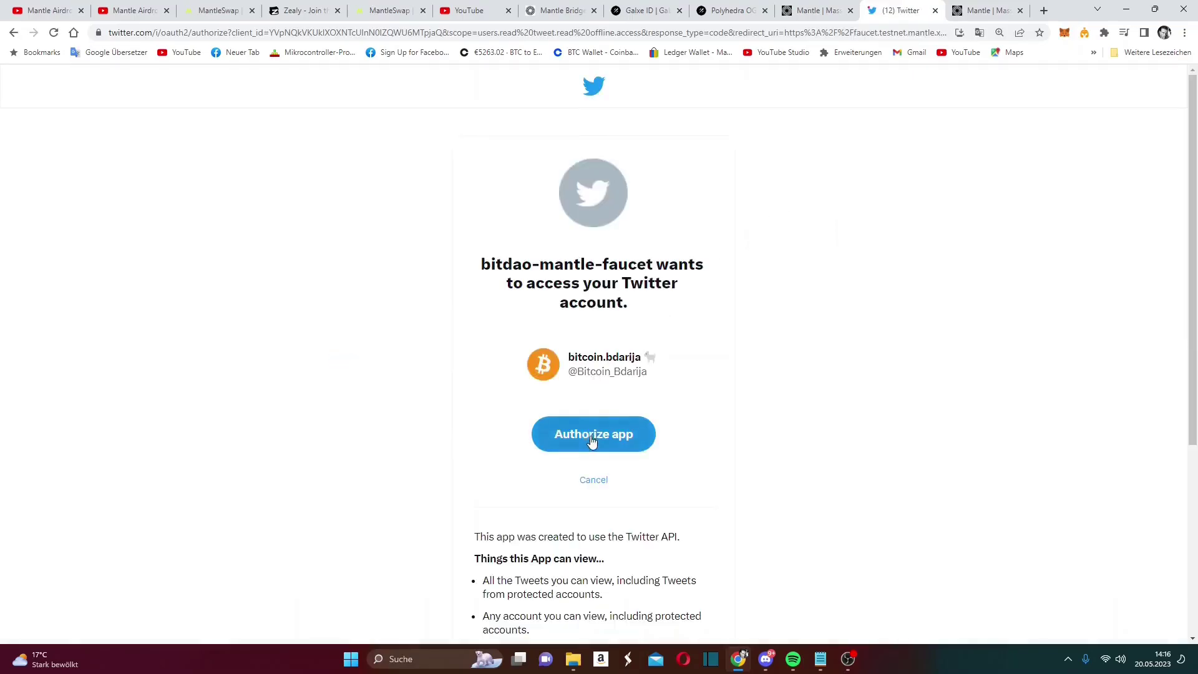
- Authorize the Mantle faucet to access the Twitter account and connect MetaMask Account 1 to the faucet
left_click(594, 434)
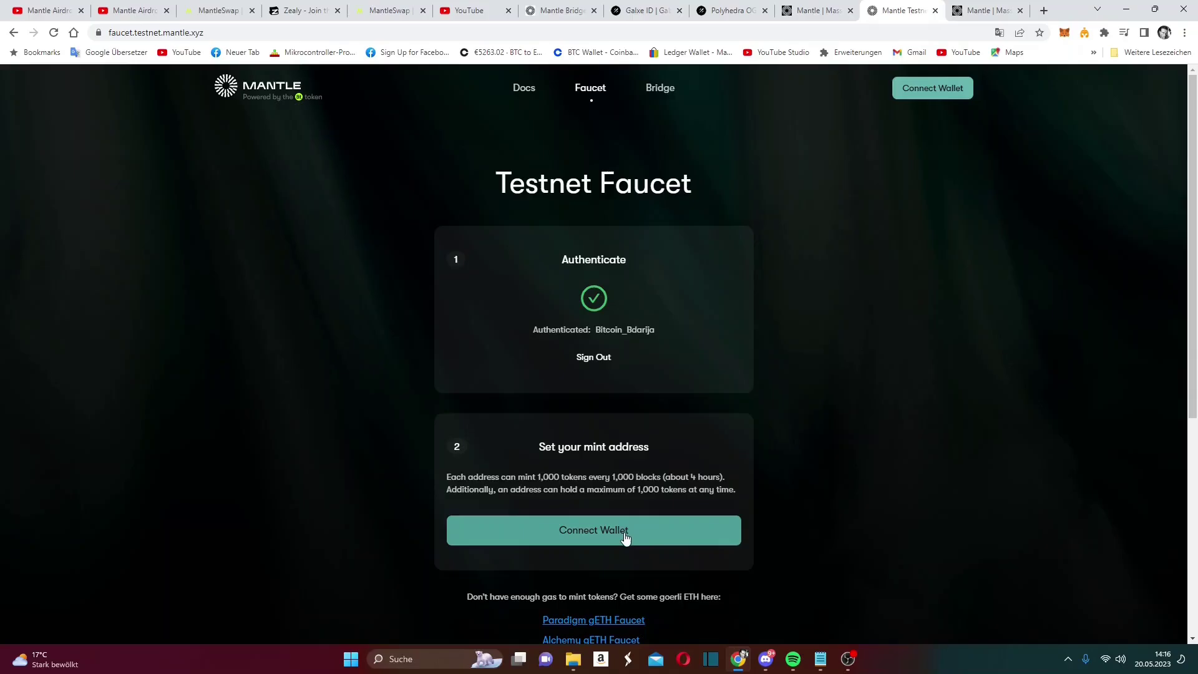
left_click(626, 537)
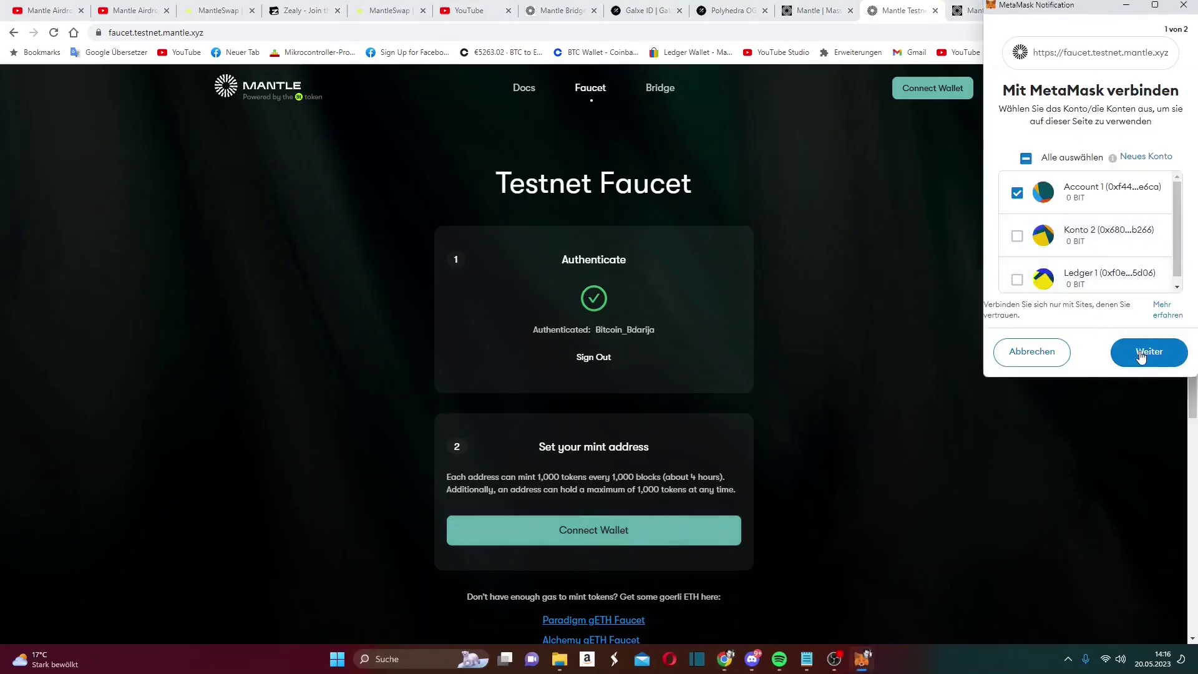
left_click(1141, 355)
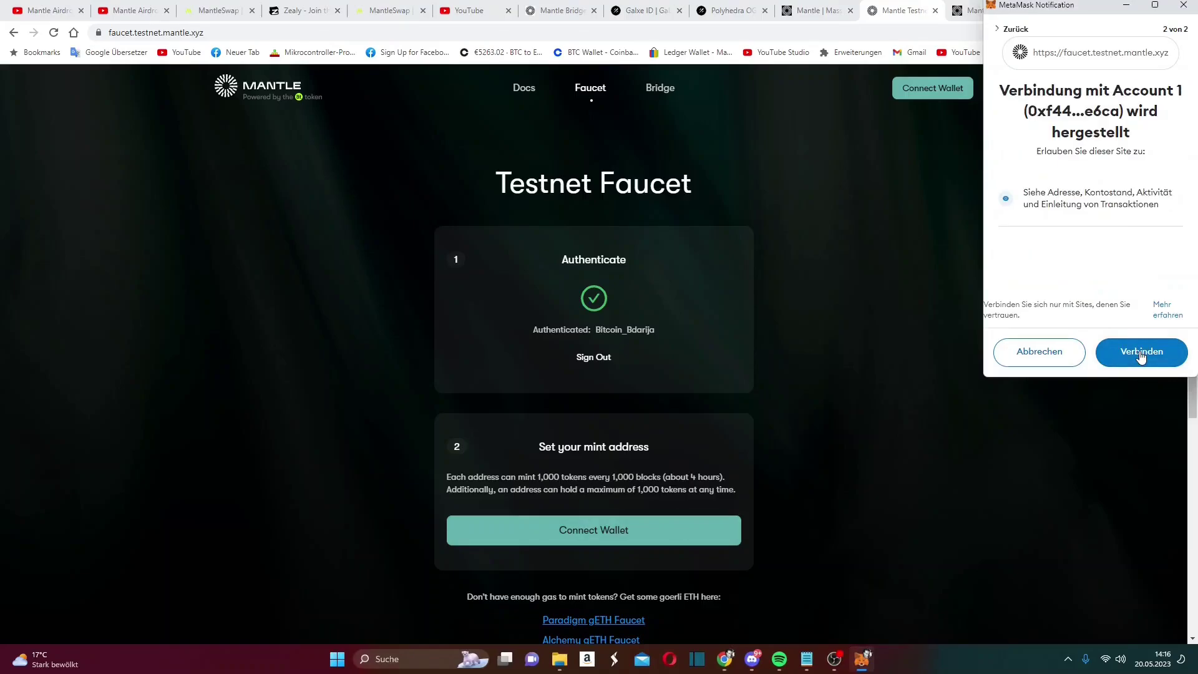
left_click(1141, 353)
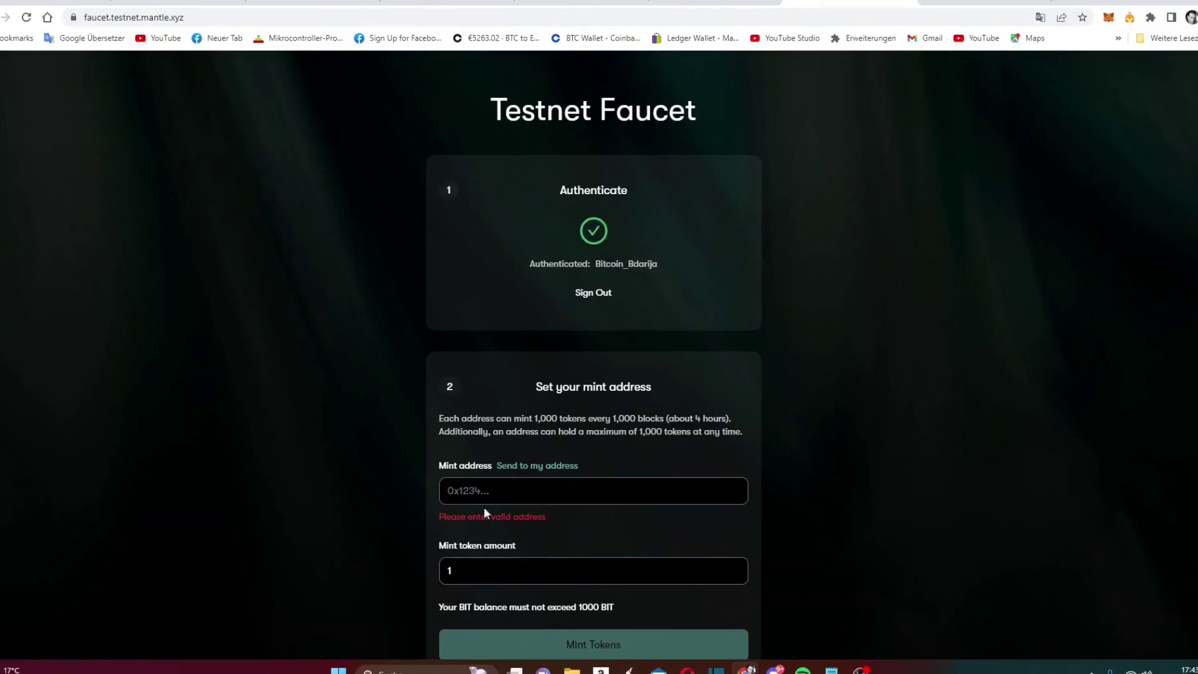
- Fill in the faucet's mint form with the sample address jg and a token amount of 1000
left_click(478, 487)
type("jg")
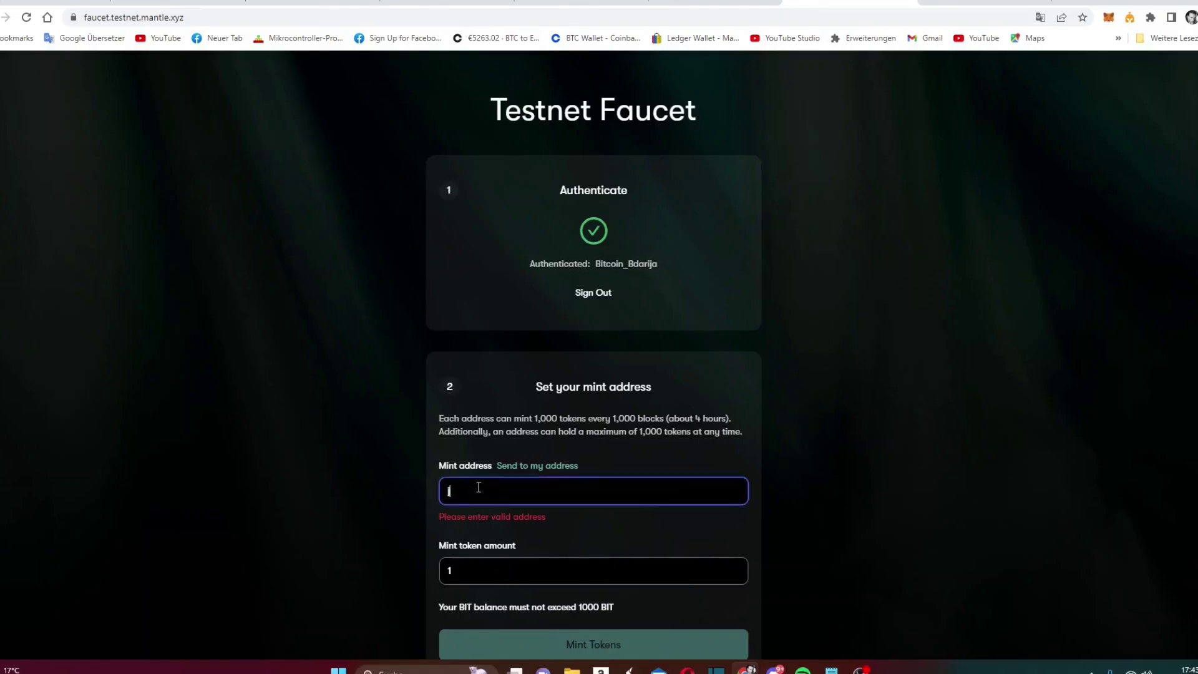
left_click(464, 575)
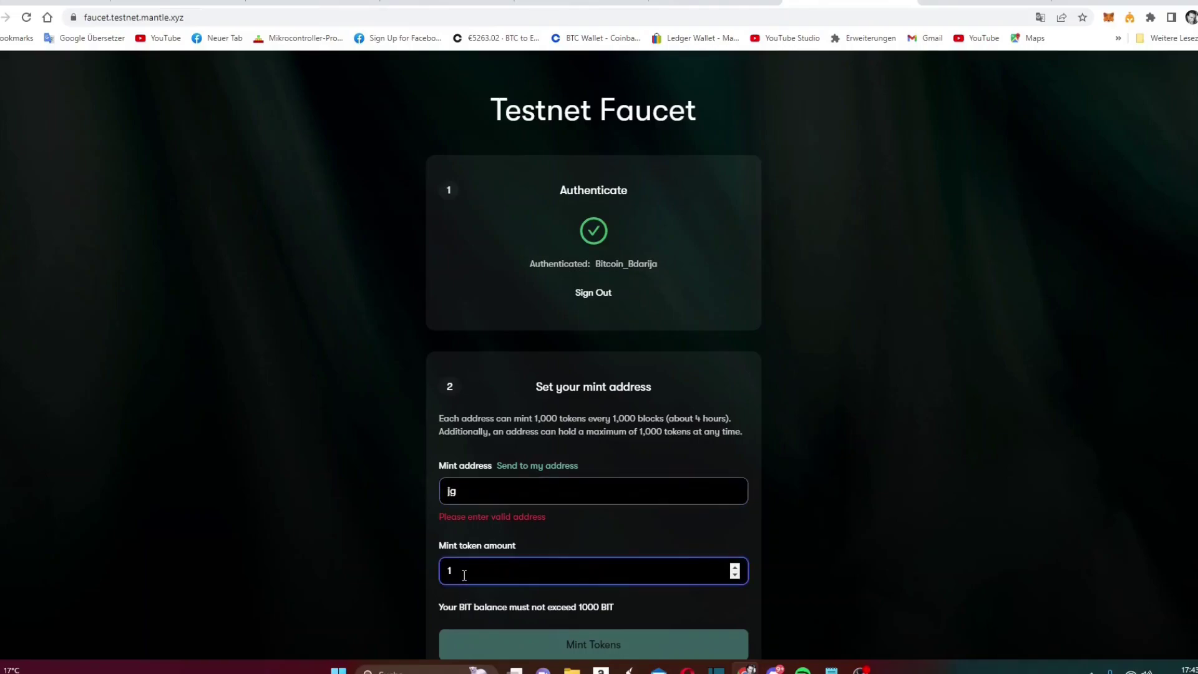
type("000")
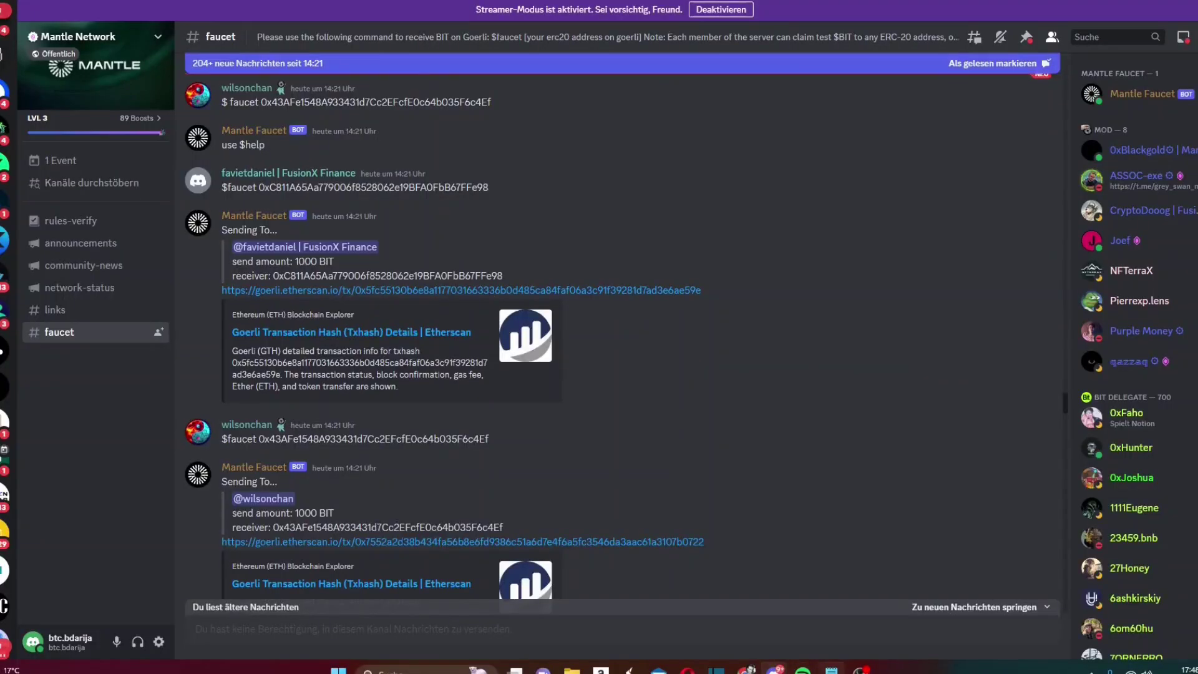
- Switch from Discord to the Mantle bridge and set the Goerli deposit amount to 0.12 ETH
key("alt+Tab")
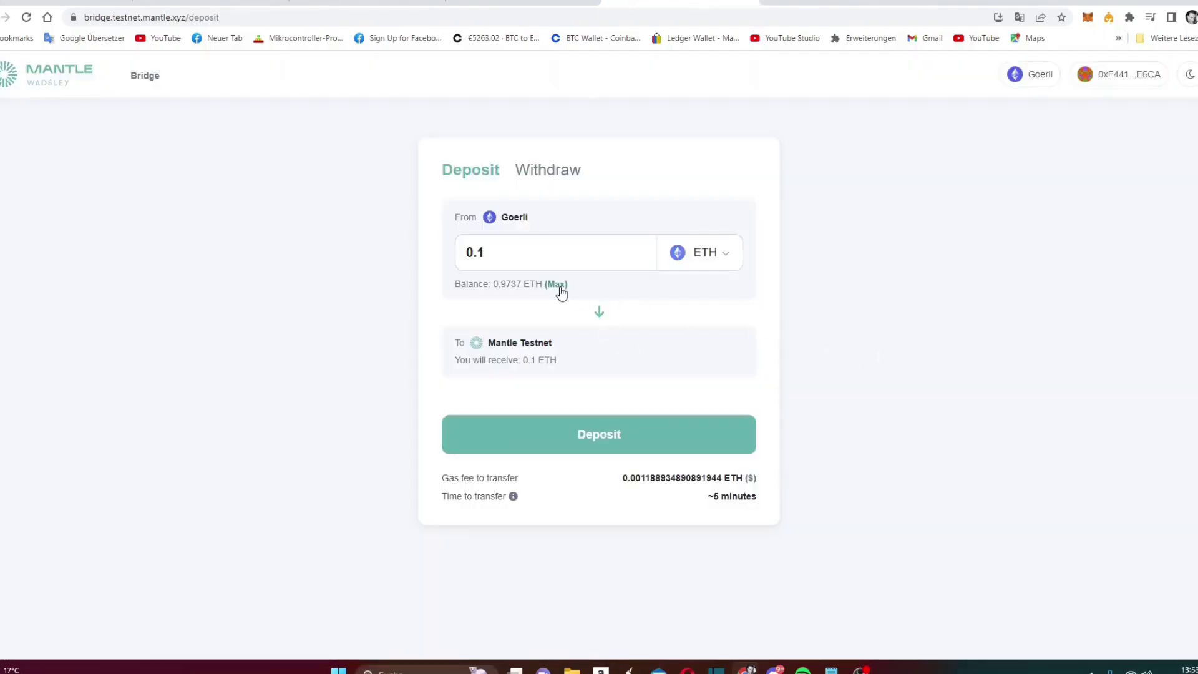
left_click(544, 250)
type("2")
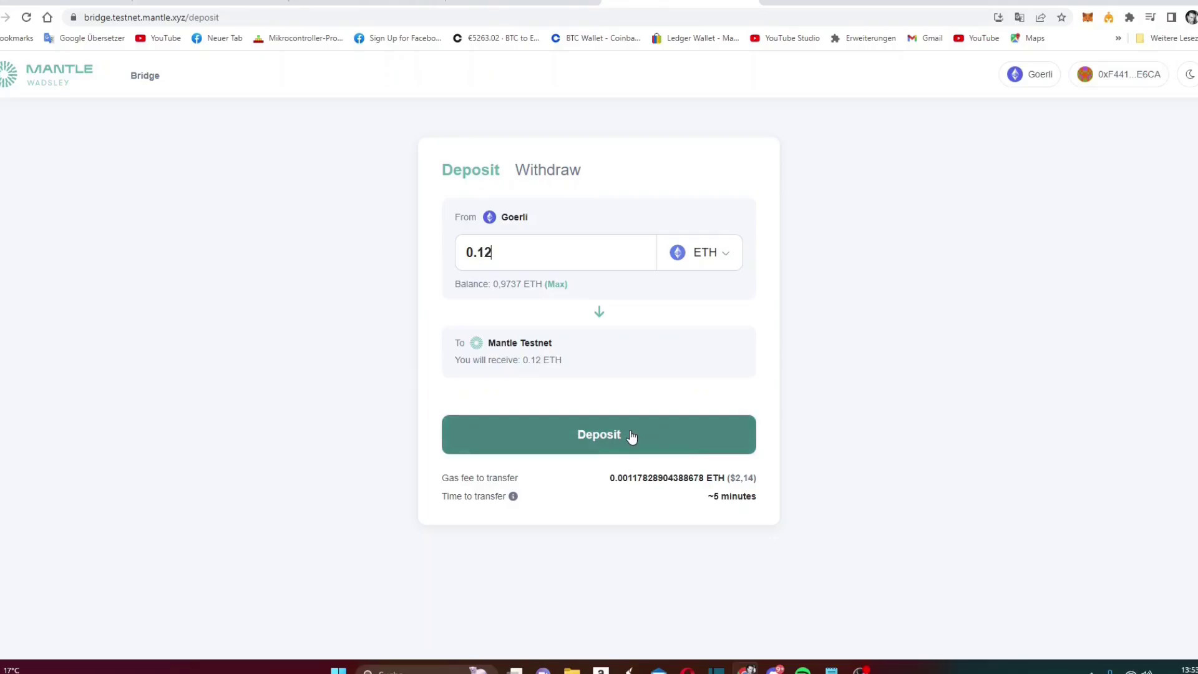
left_click(563, 287)
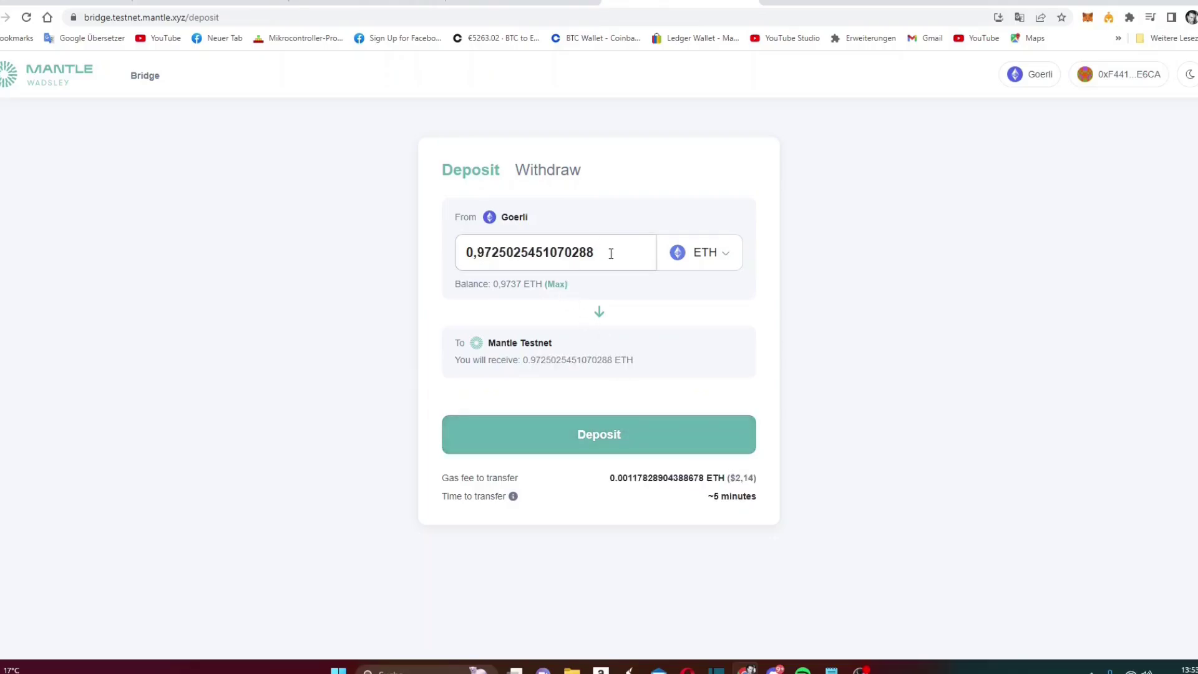
left_click_drag(611, 253, 481, 245)
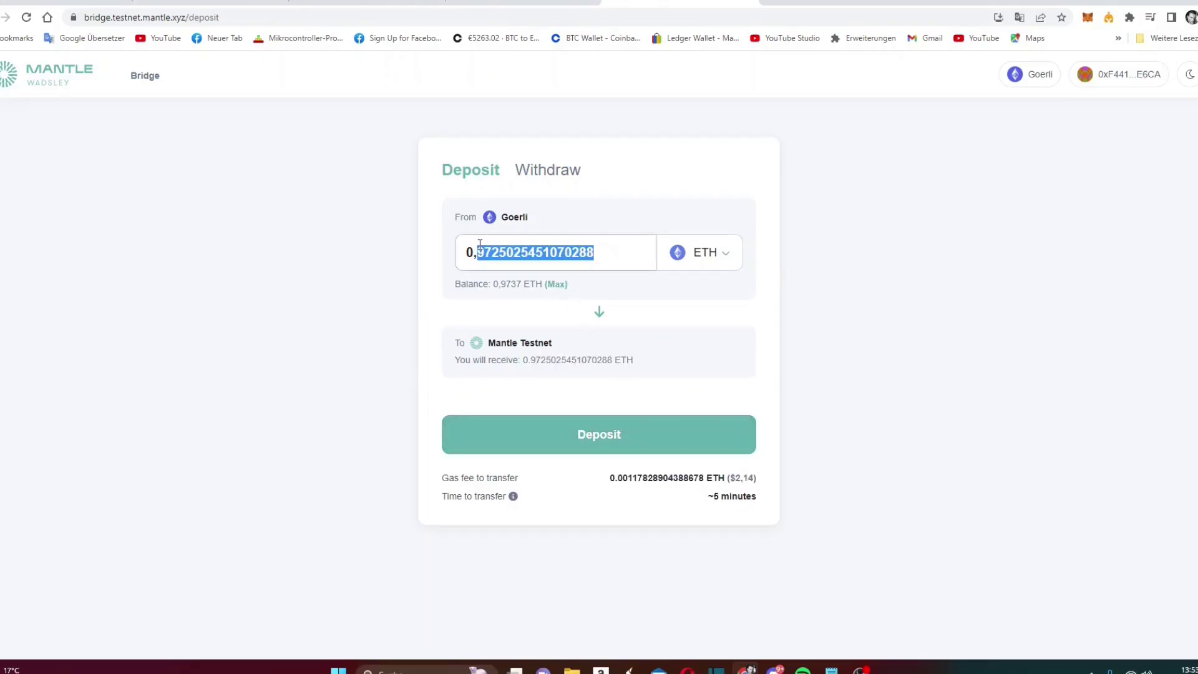
type("12")
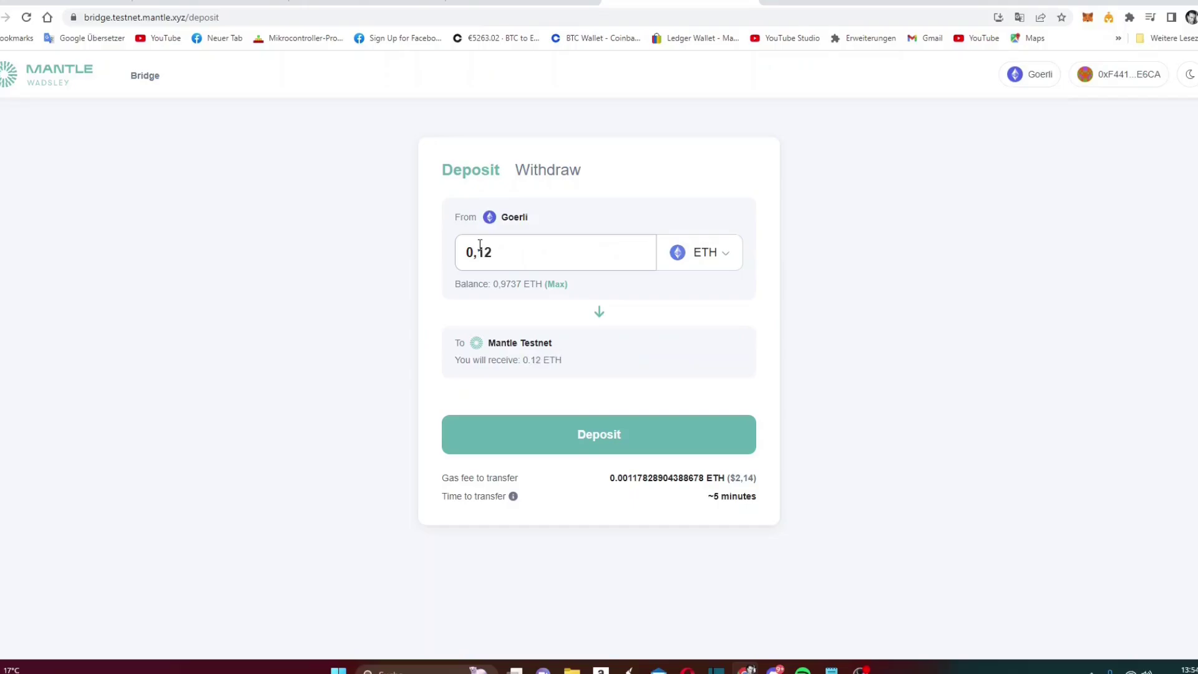
- Submit the 0.12 ETH deposit to Mantle Testnet and approve the transaction in MetaMask
left_click(562, 428)
left_click(626, 444)
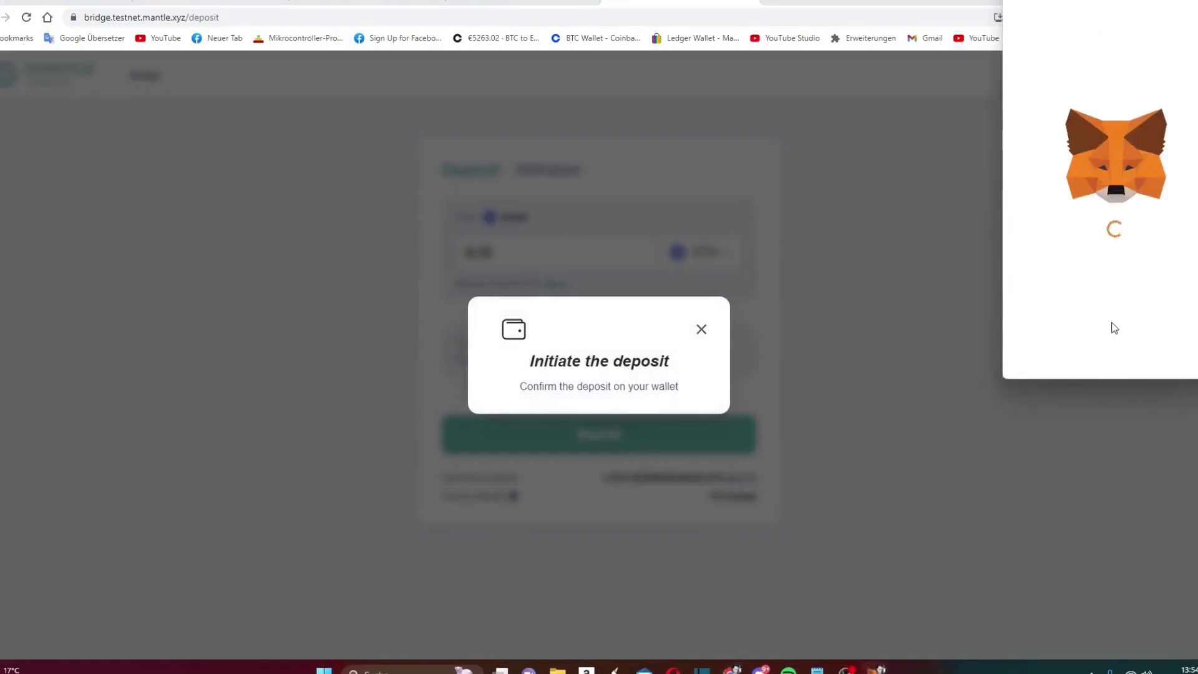
scroll(1112, 324, "down", 2)
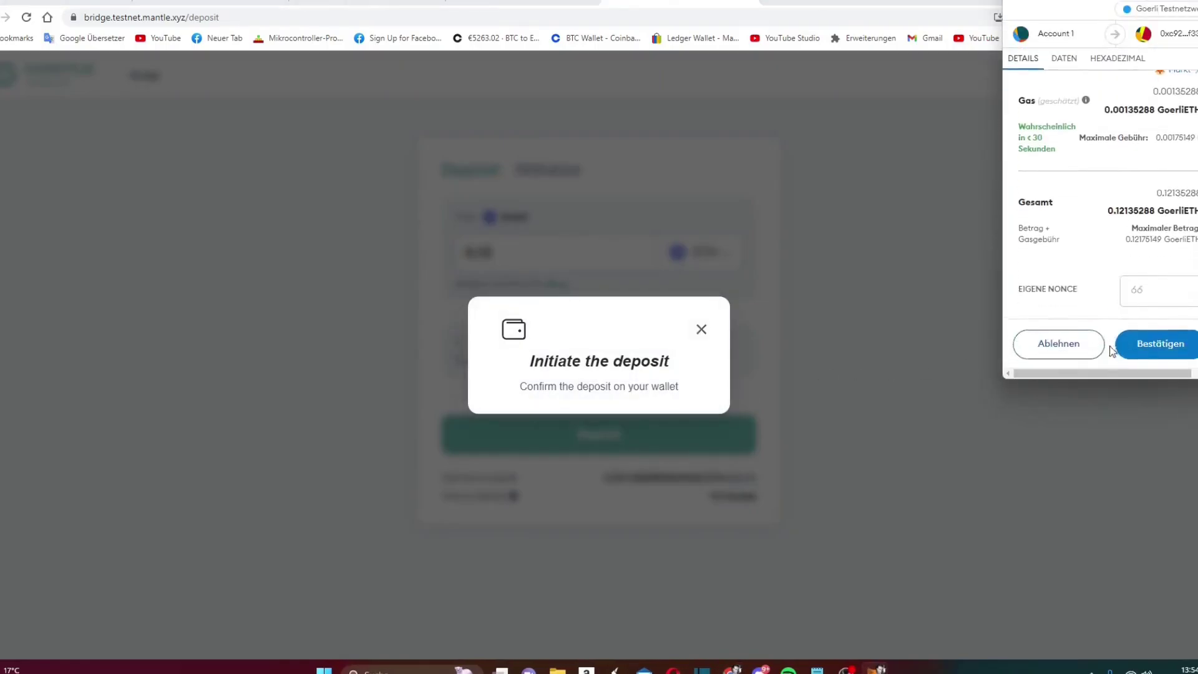
left_click(1154, 361)
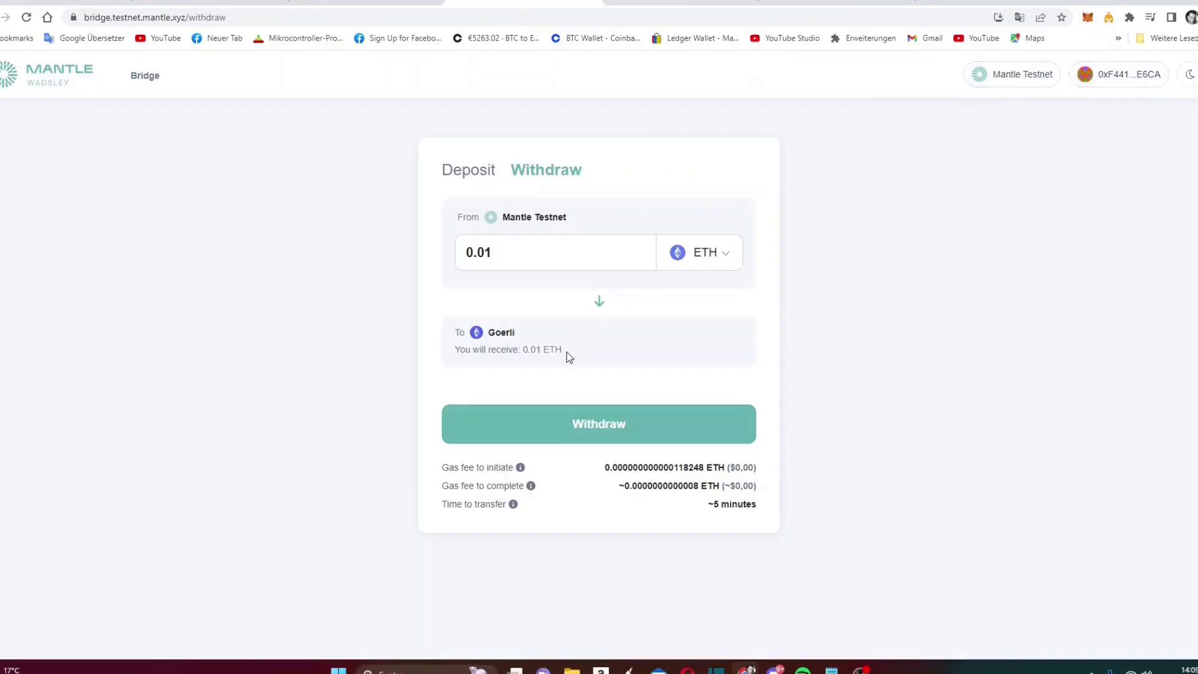
- Start the 0.01 ETH withdrawal from Mantle Testnet to Goerli, accepting both acknowledgements
left_click(591, 436)
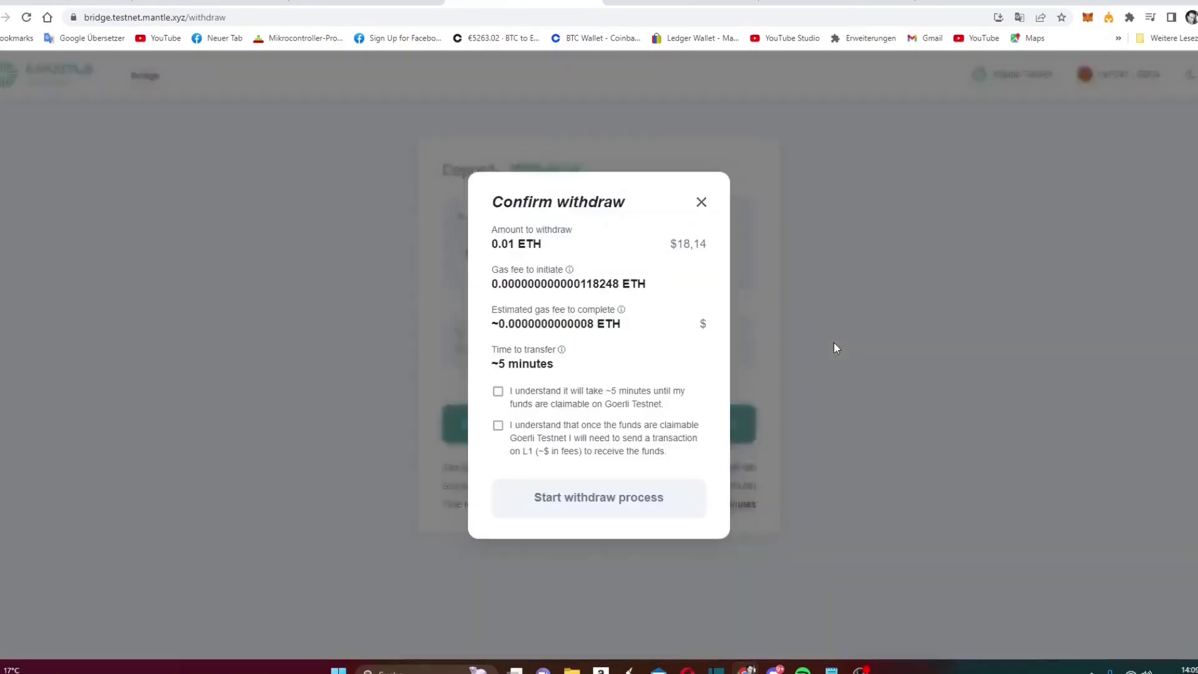
left_click(496, 392)
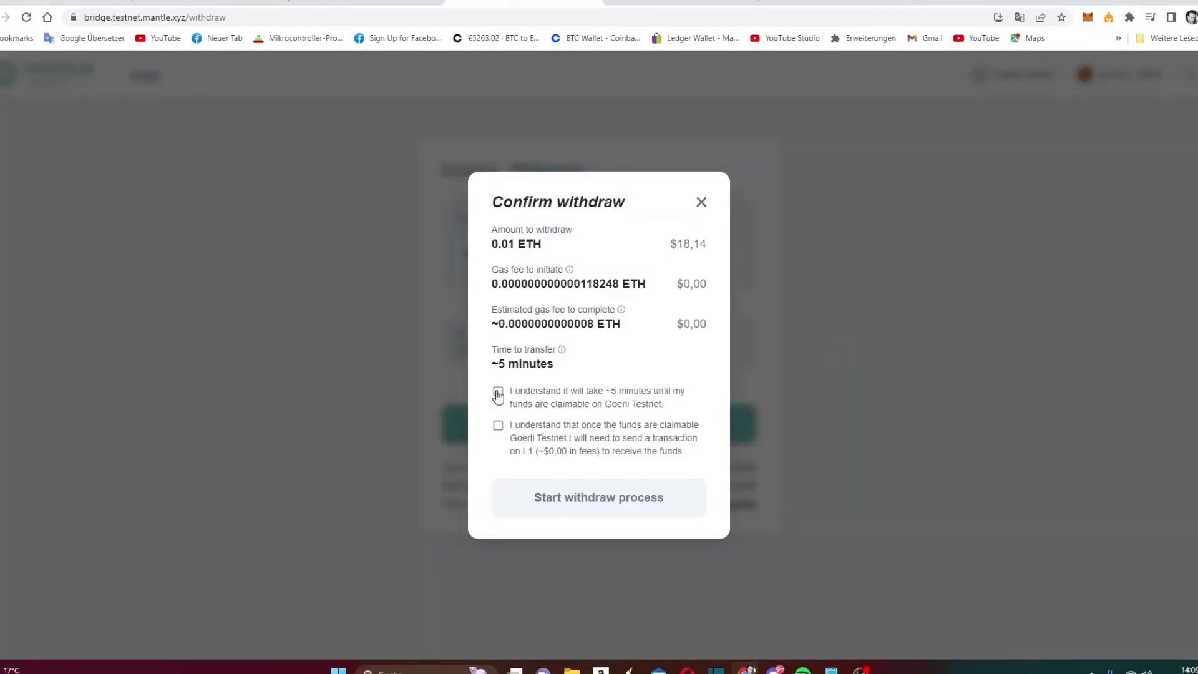
left_click(498, 428)
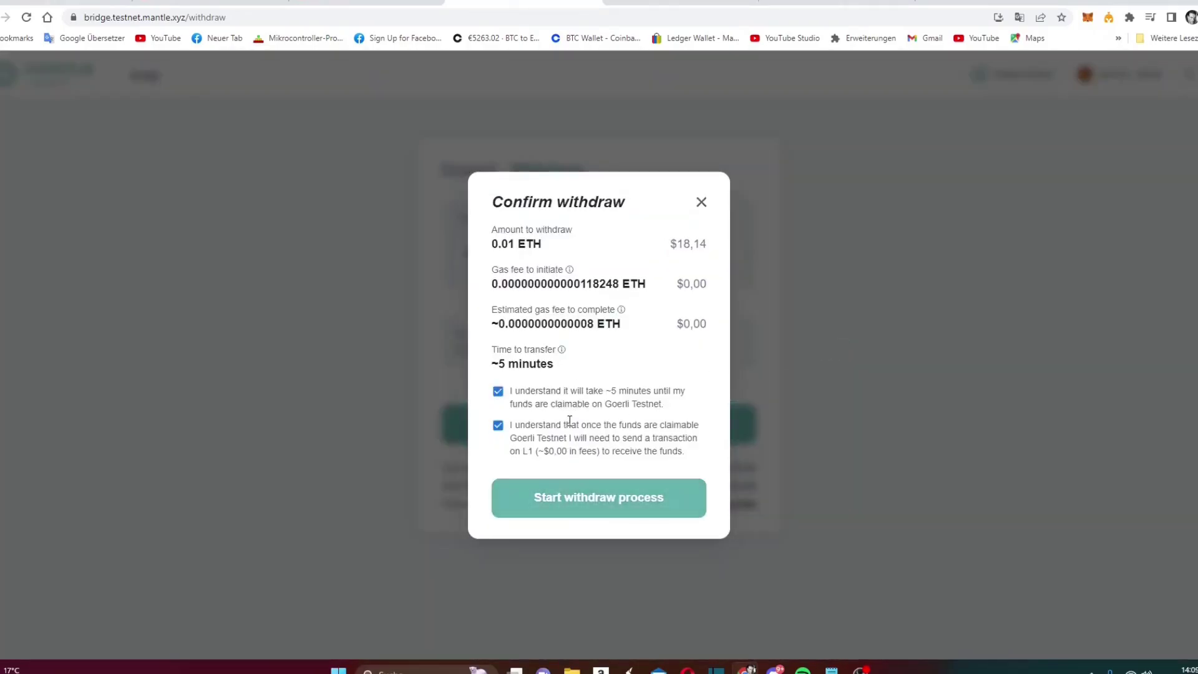
left_click(561, 509)
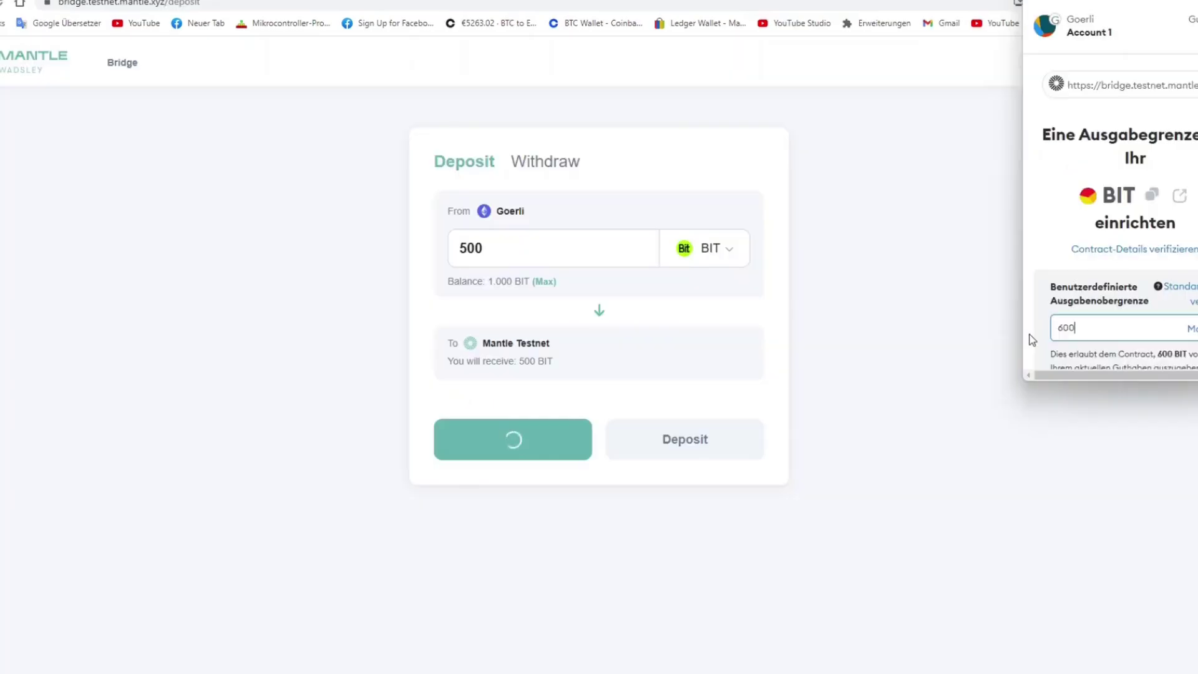
- Approve a custom spending cap of 600 BIT for the bridge in MetaMask
scroll(1031, 337, "down", 3)
left_click(1196, 344)
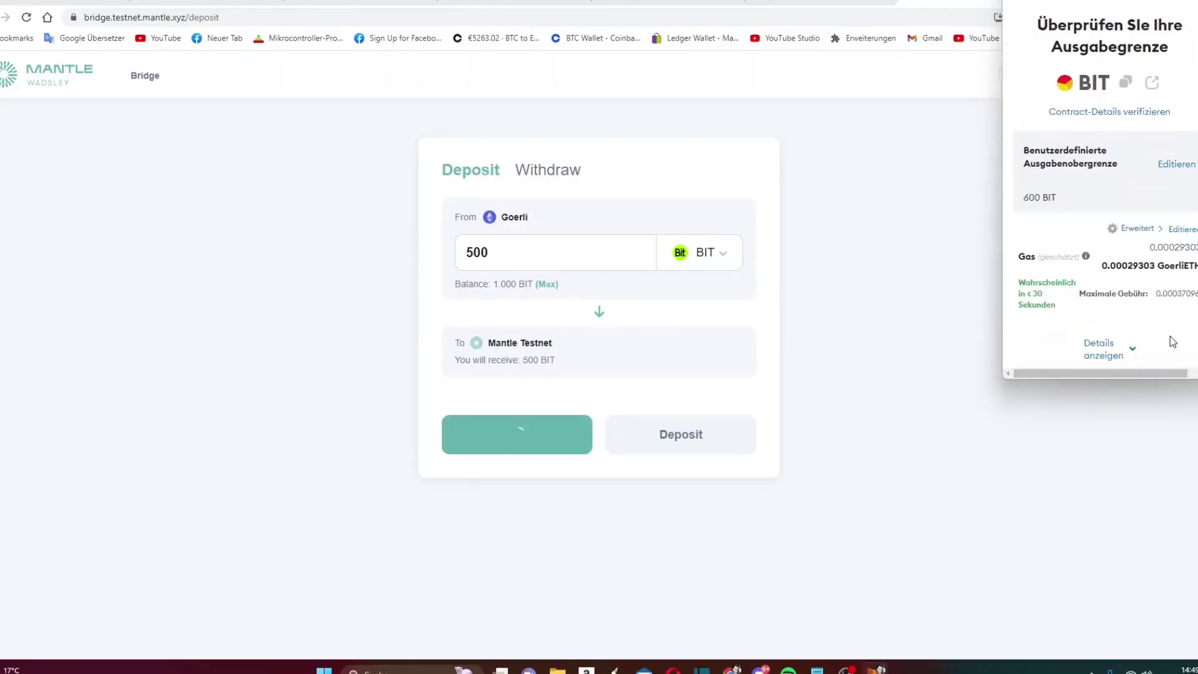
scroll(1172, 341, "down", 2)
left_click(1184, 350)
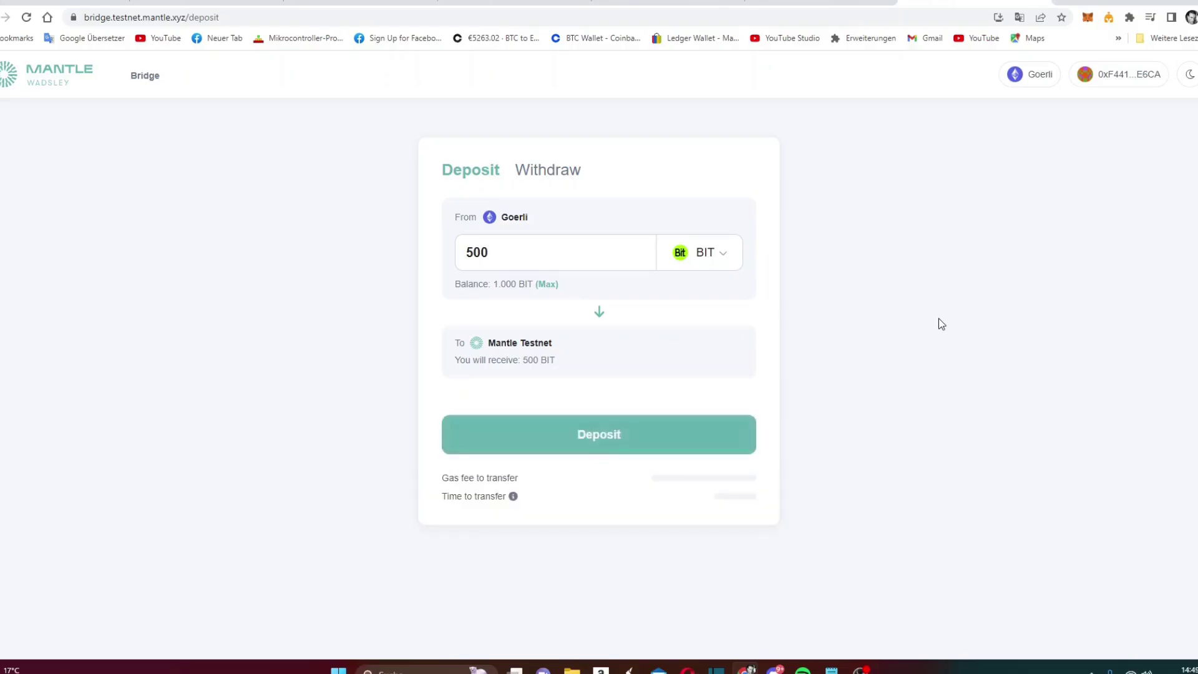
- Deposit 500 BIT from Goerli to Mantle Testnet and approve the transaction in MetaMask
left_click(580, 442)
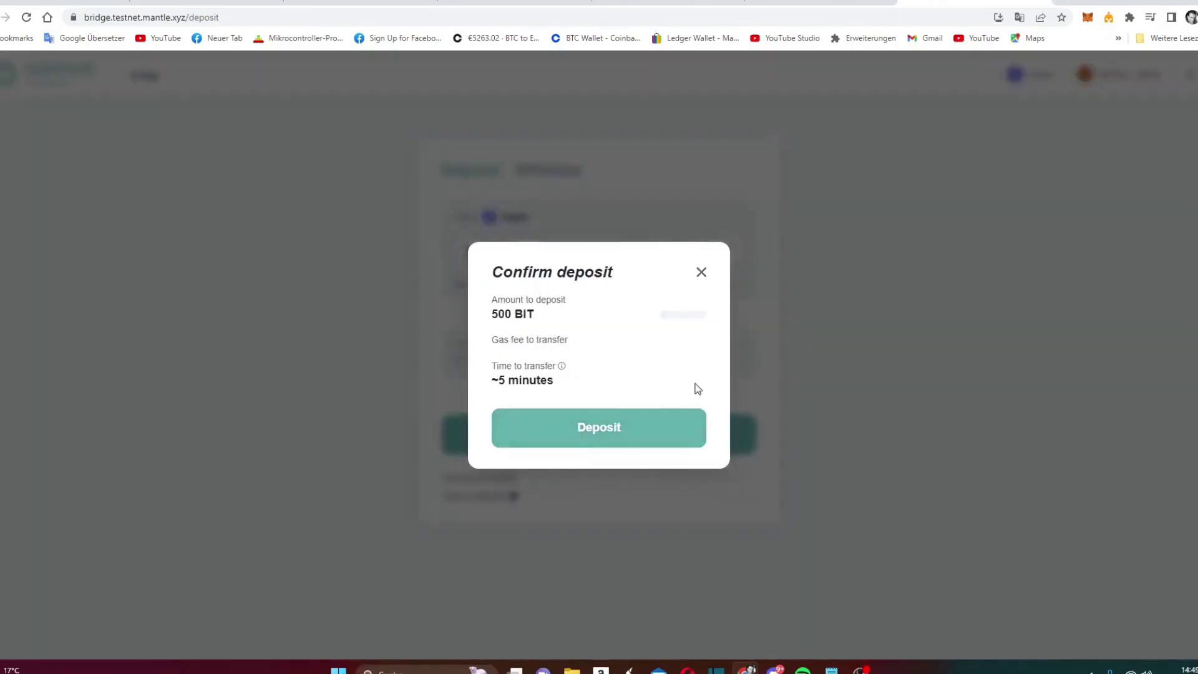
left_click(615, 429)
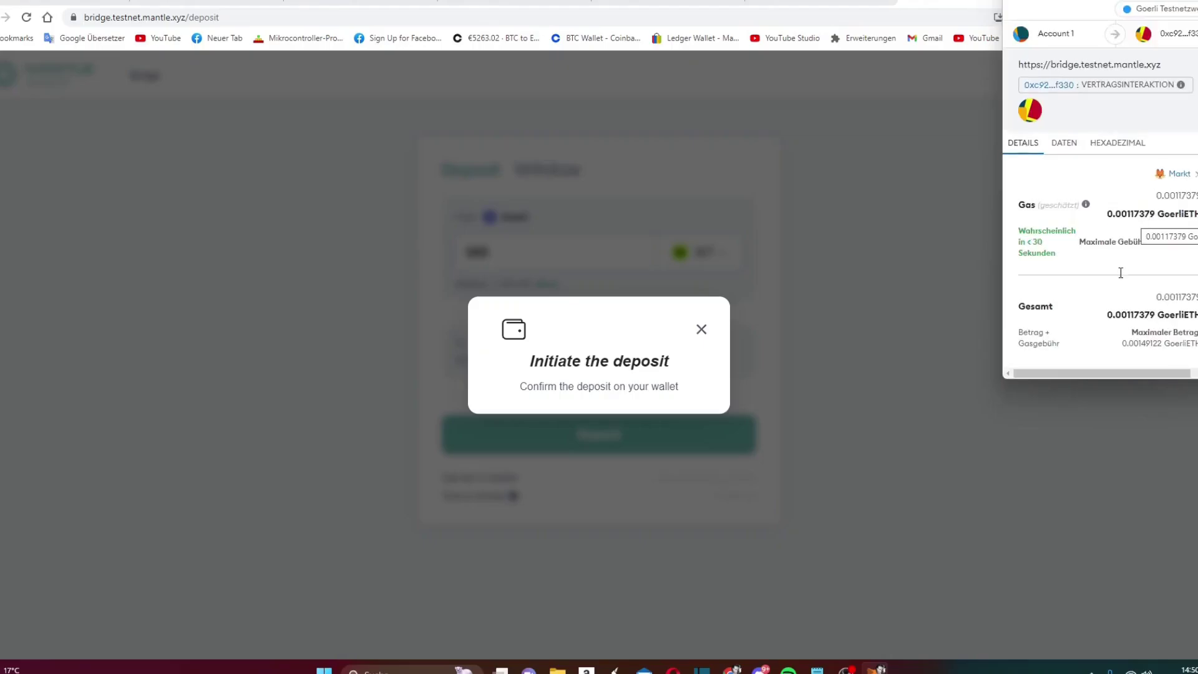
scroll(1117, 281, "down", 2)
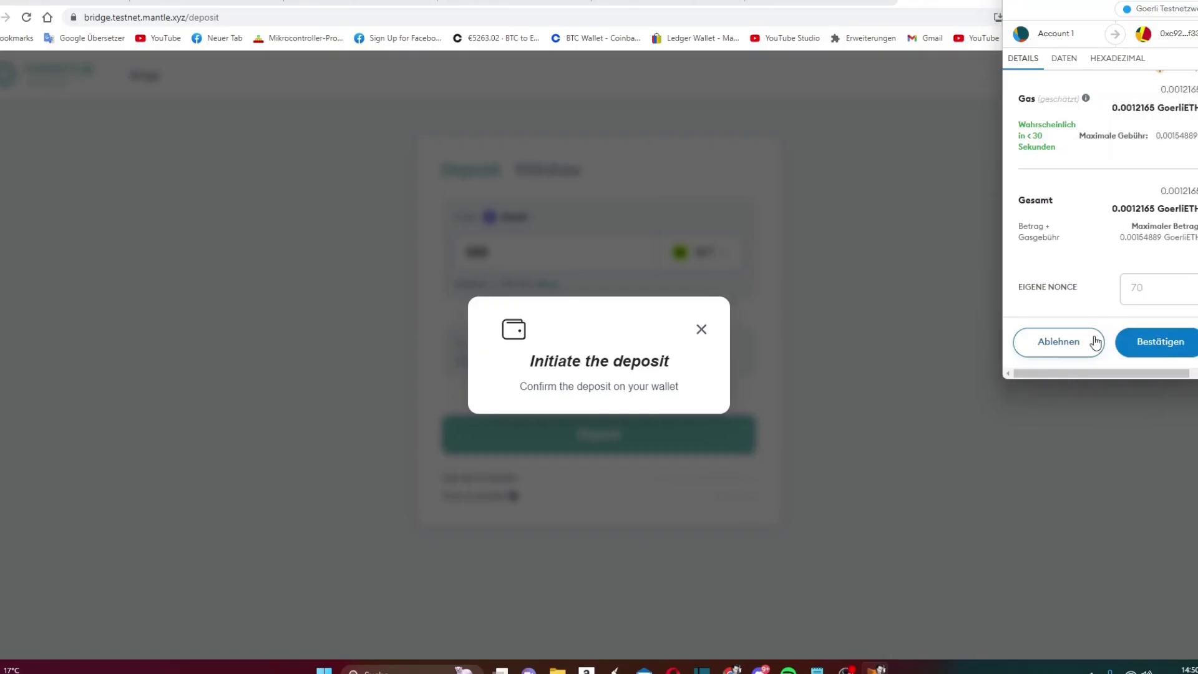
left_click(1153, 347)
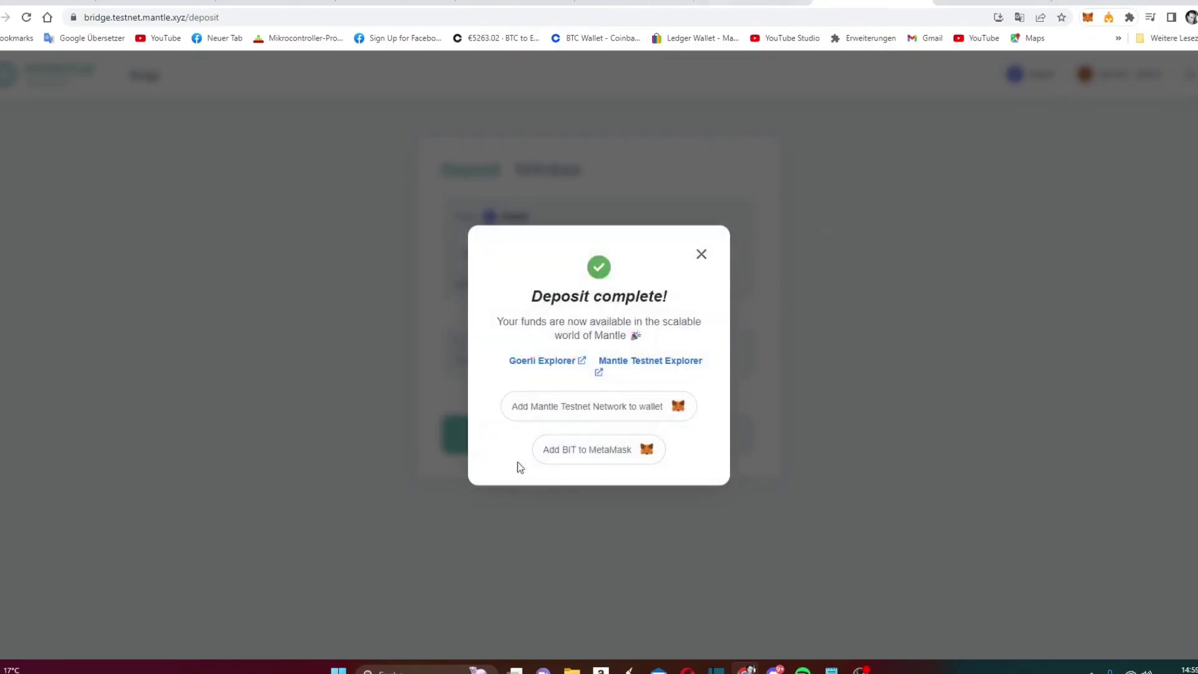
- Switch the wallet to the Mantle Testnet network and add the BIT token to MetaMask
left_click(569, 415)
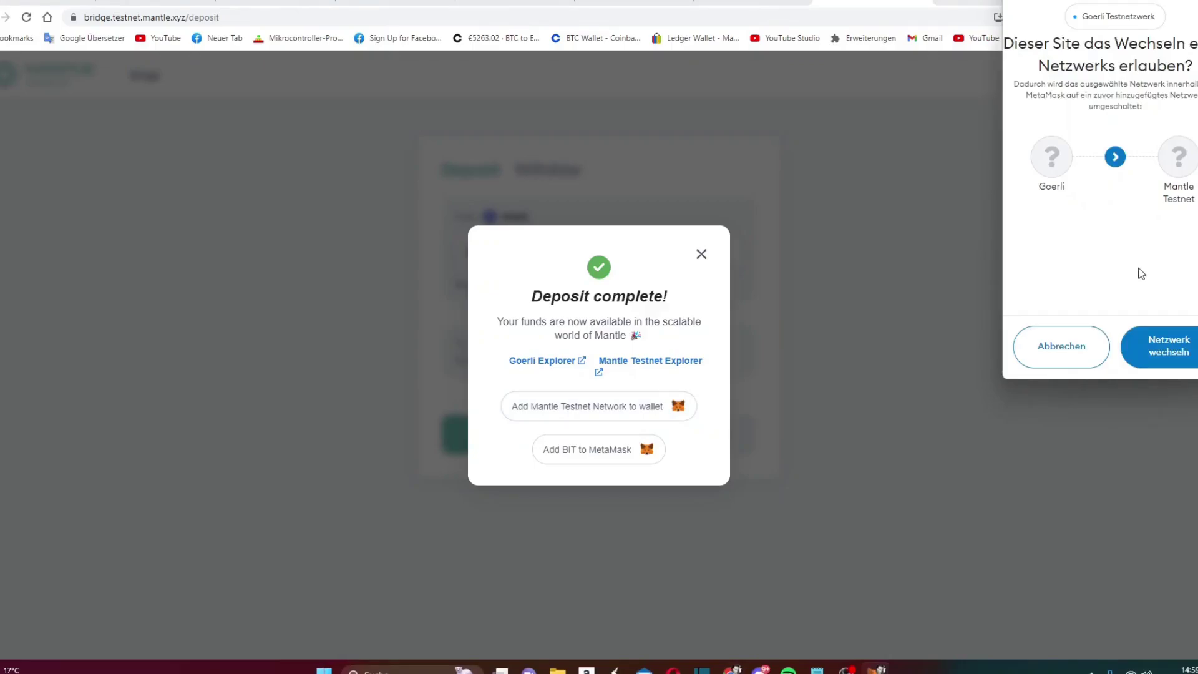
left_click(1168, 350)
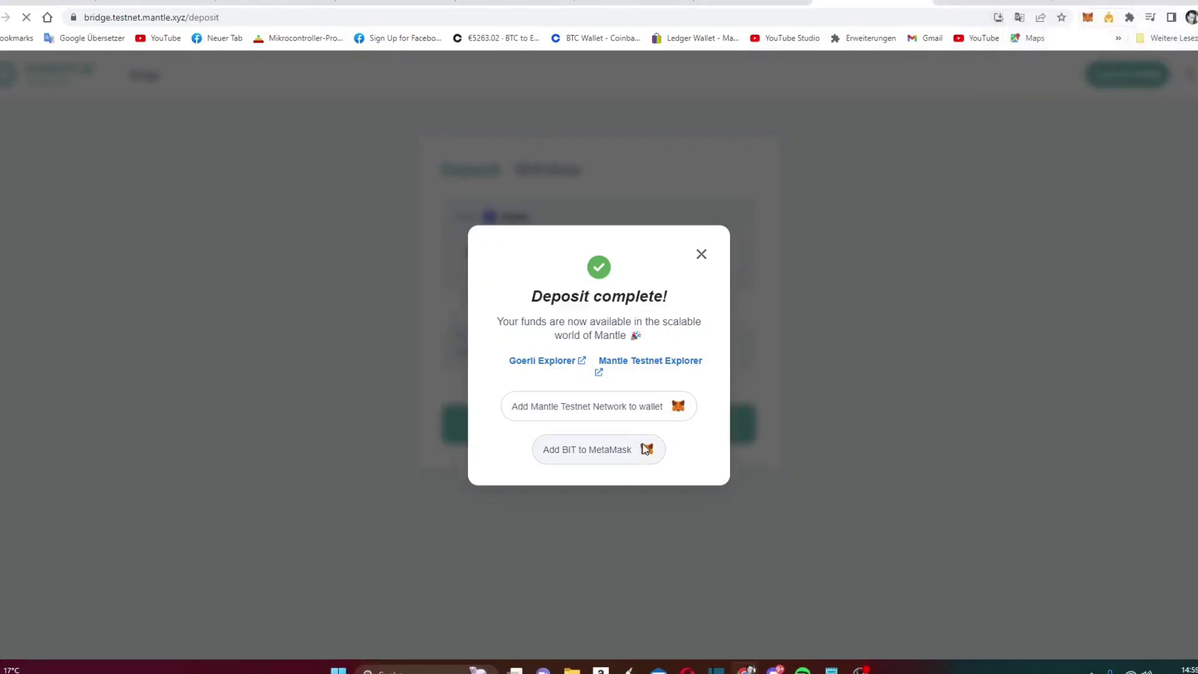
left_click(647, 453)
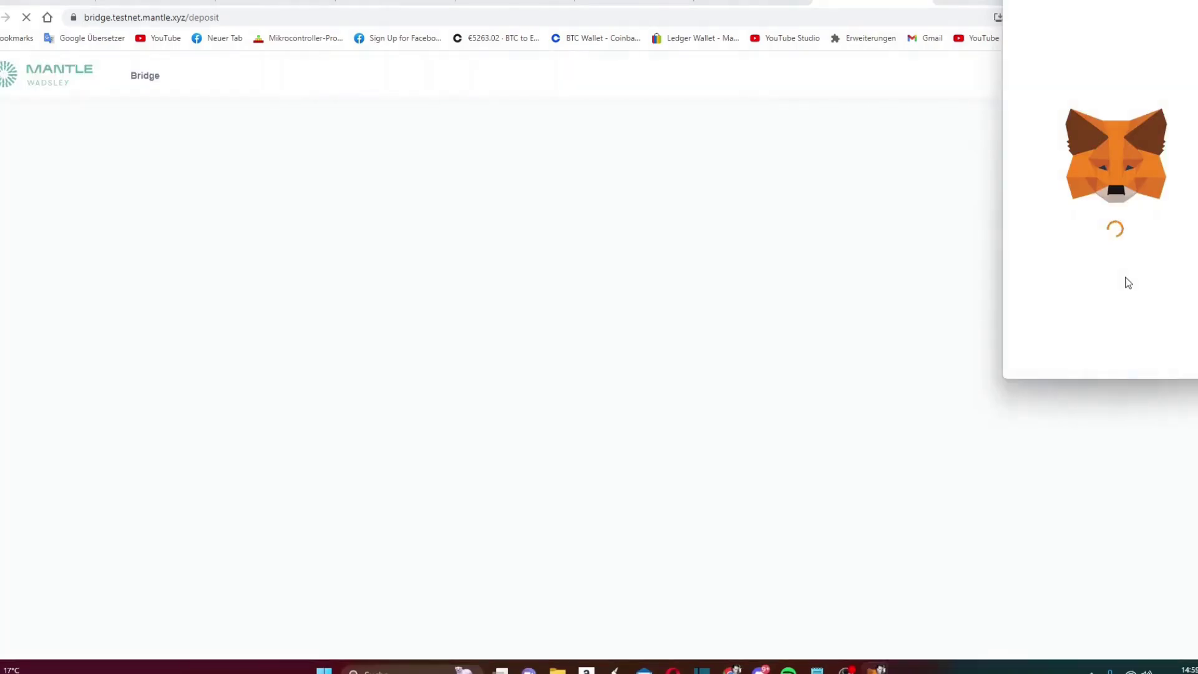
left_click(1167, 353)
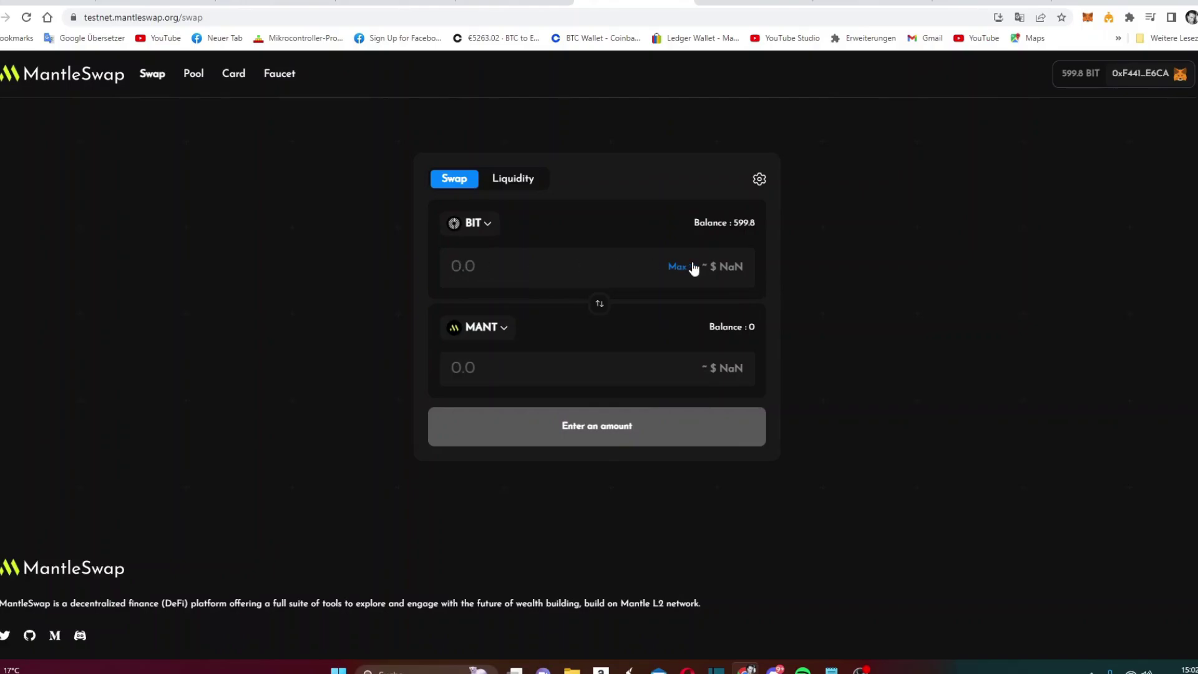
- Swap 300 BIT for MANT on MantleSwap and approve the transaction in MetaMask
left_click(683, 266)
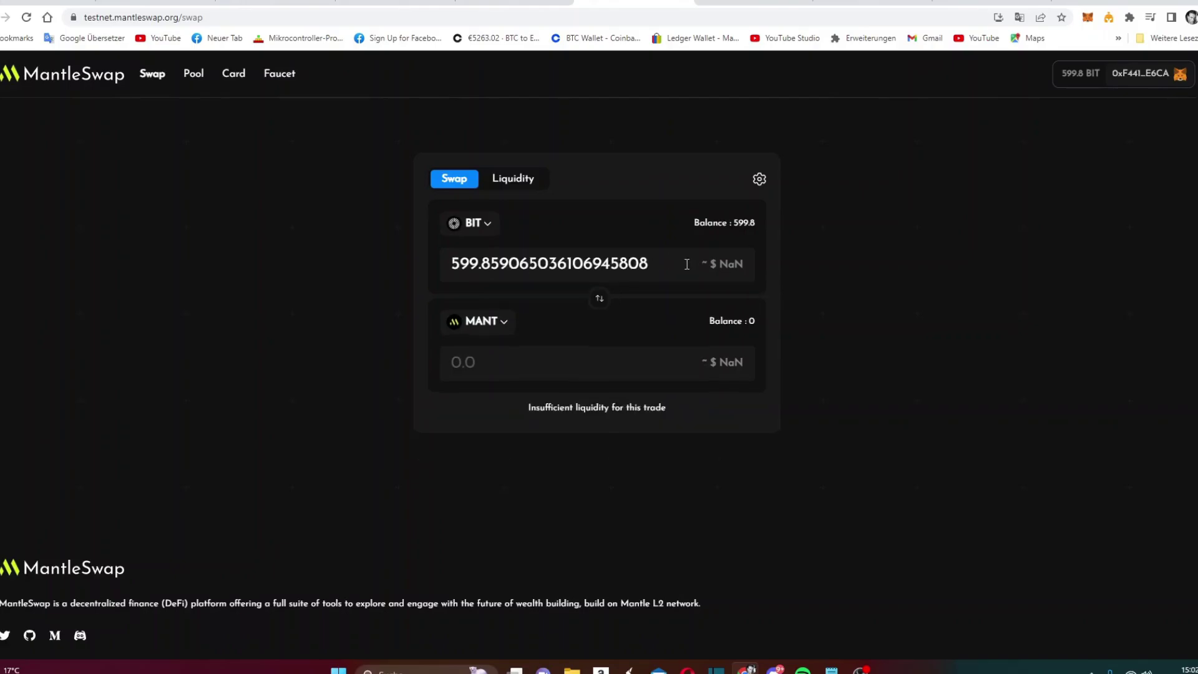
double_click(496, 262)
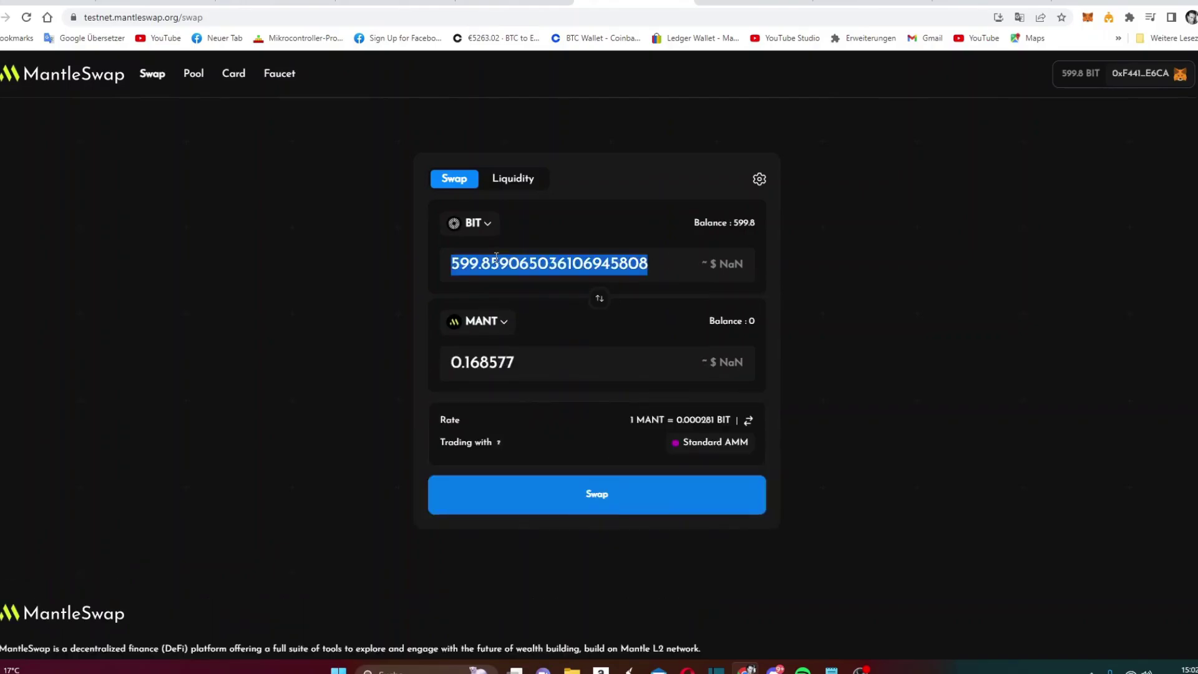
type("3")
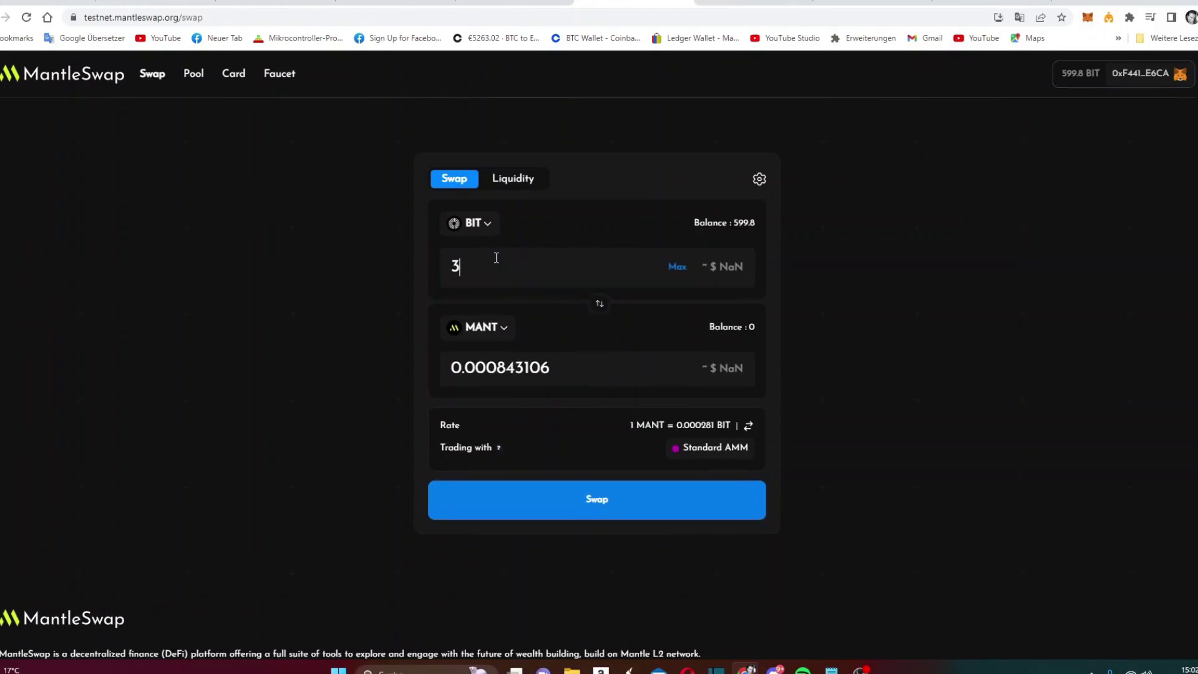
type("00")
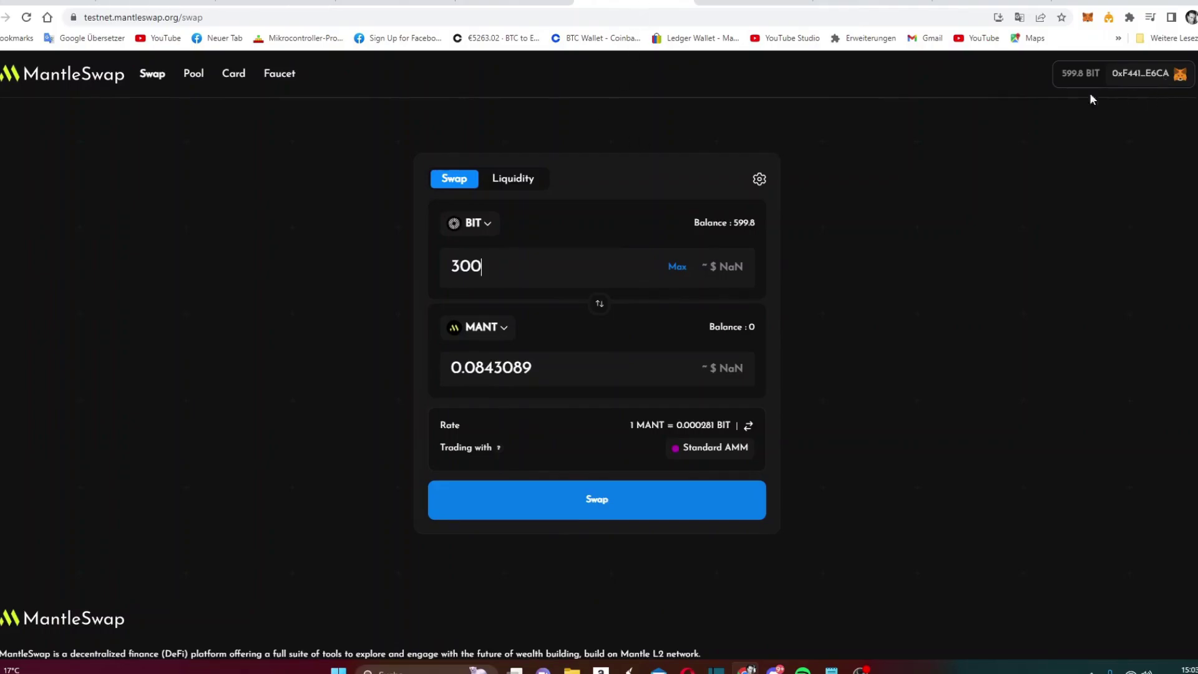
left_click(598, 504)
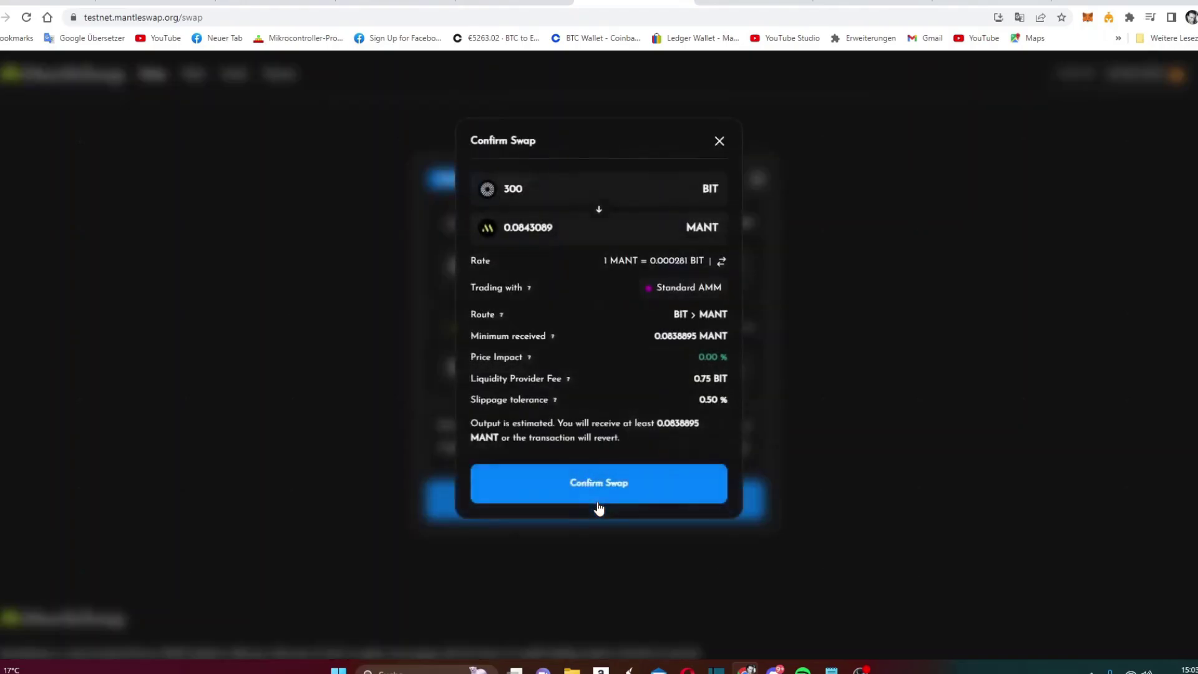
left_click(624, 491)
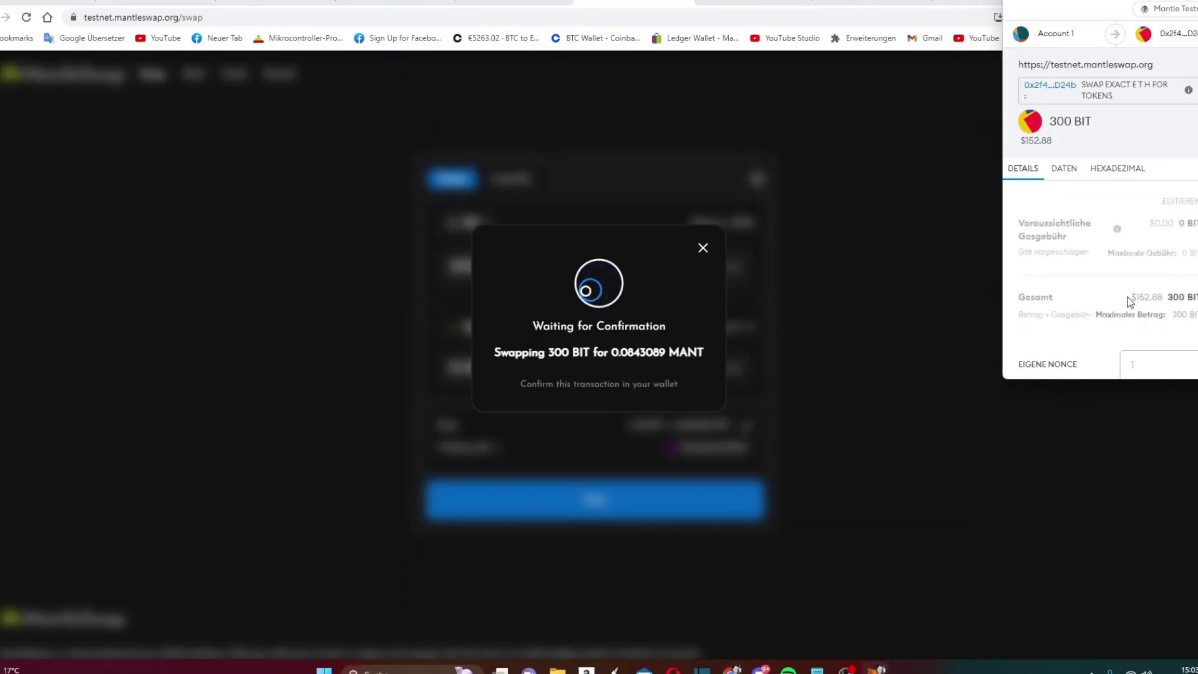
left_click(1159, 354)
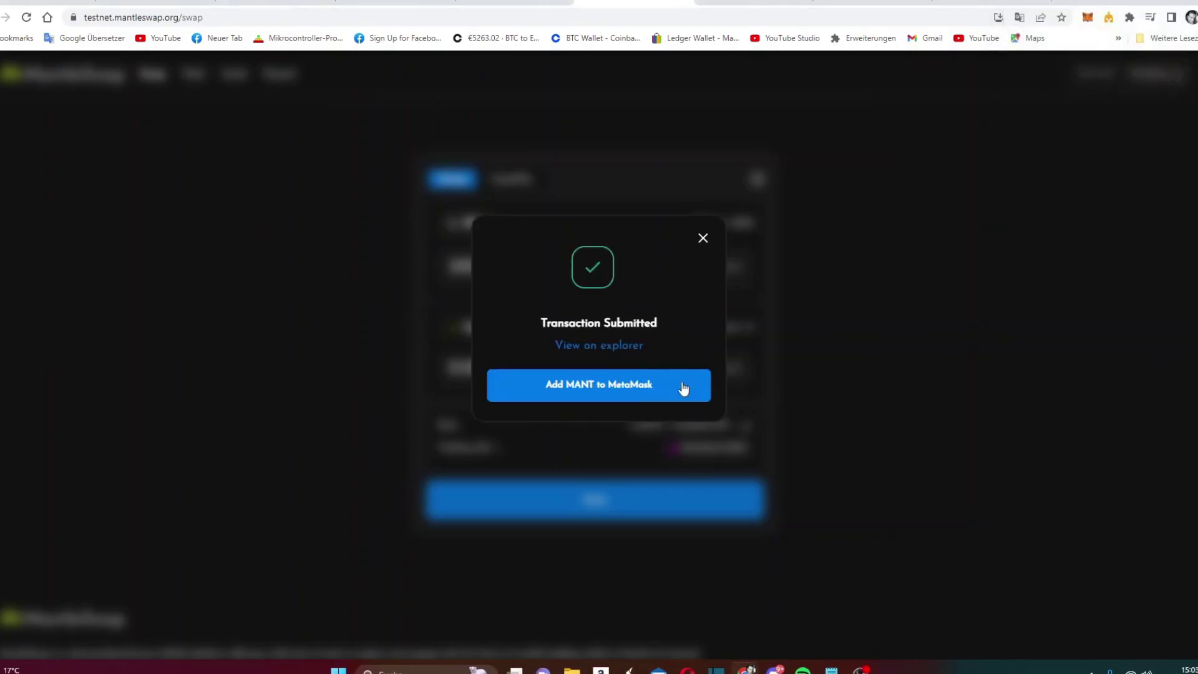
- Add the MANT token to MetaMask from the submitted swap
left_click(587, 392)
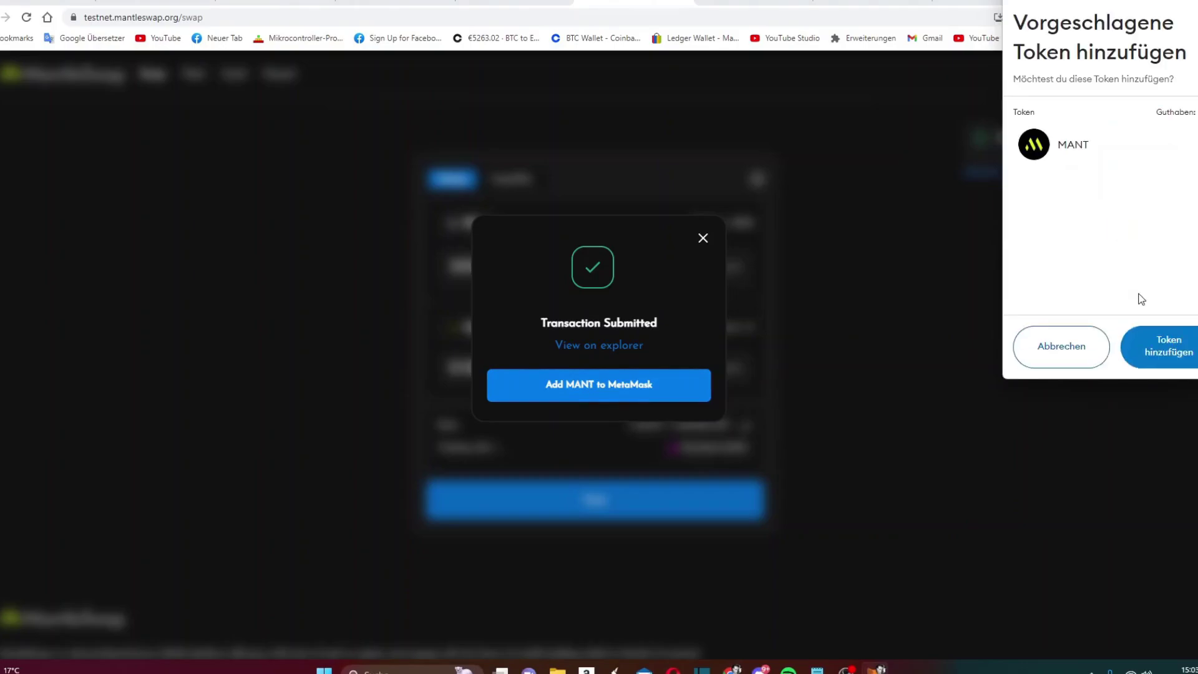
left_click(1162, 346)
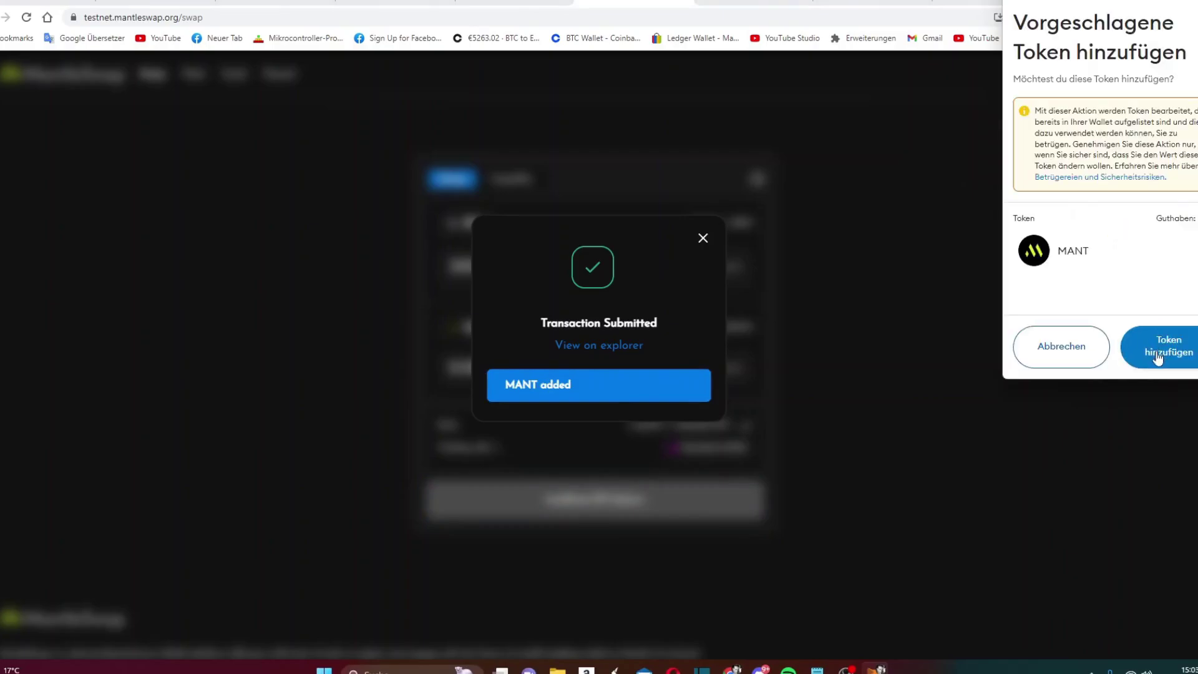
left_click(1150, 354)
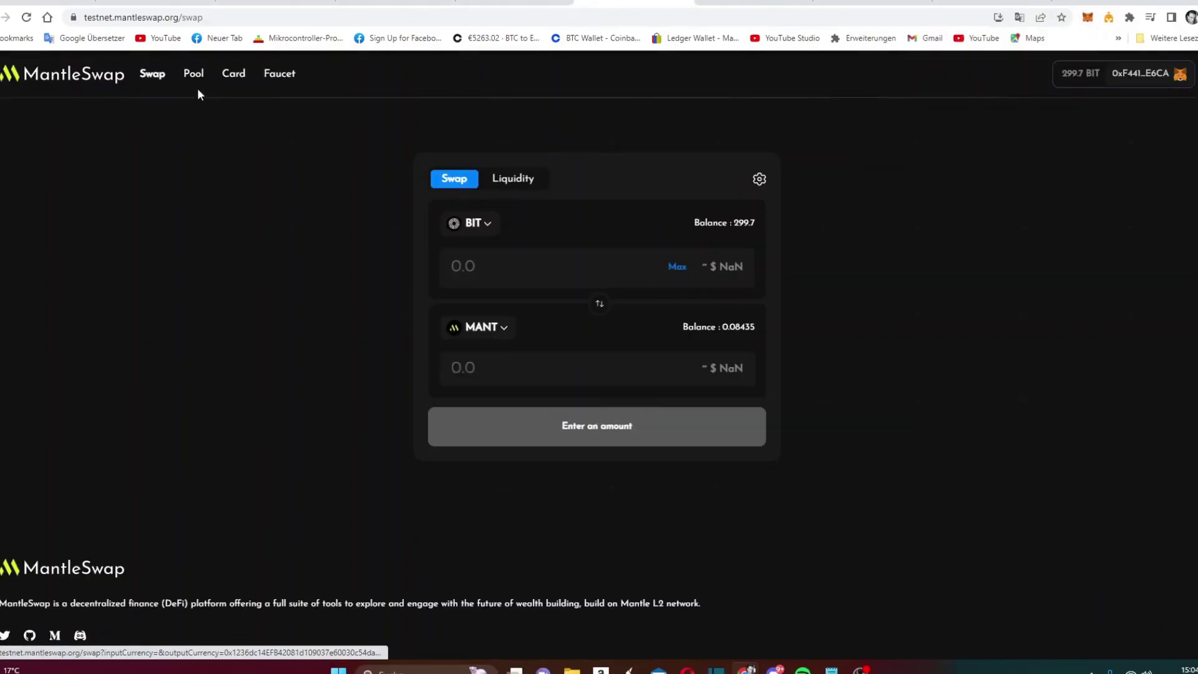
- Prepare a BIT–MANT liquidity deposit with 100 BIT and submit a custom MANT spending cap of 100 in MetaMask
left_click(507, 181)
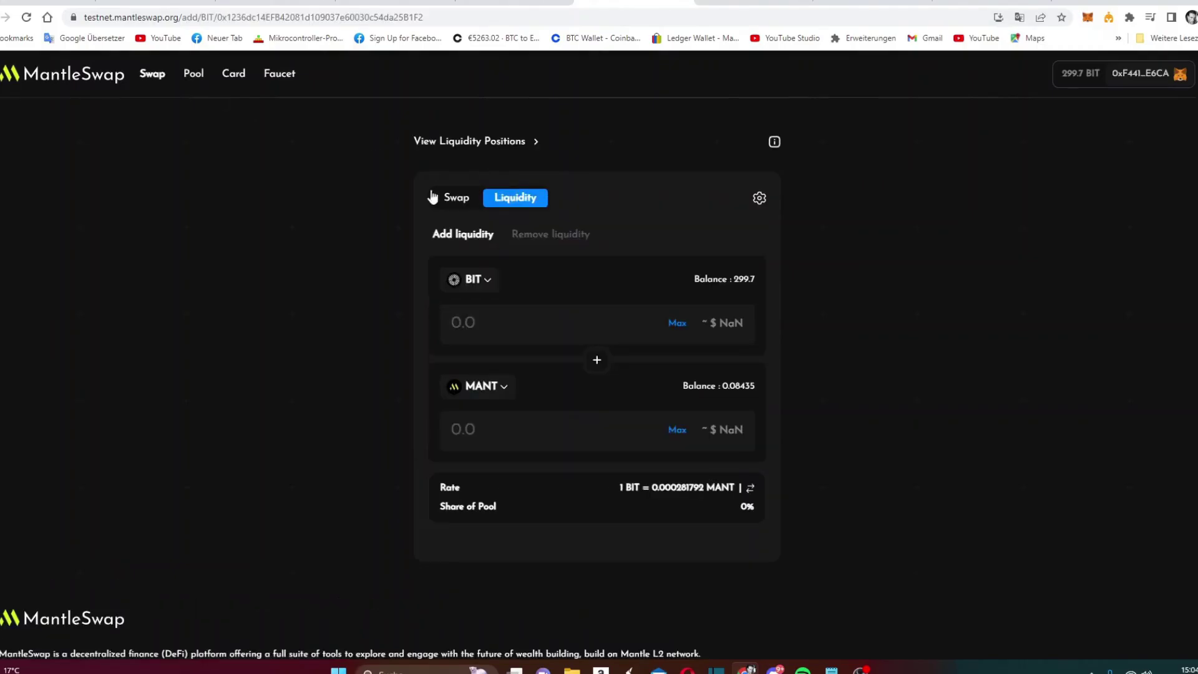
left_click(194, 76)
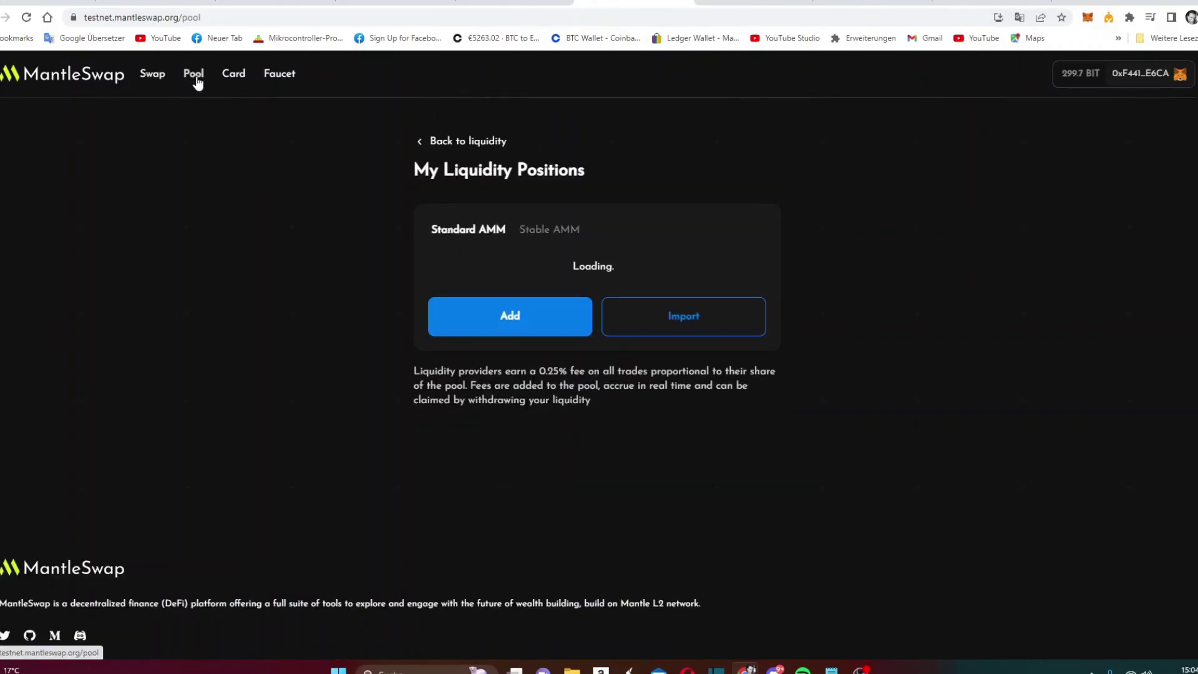
left_click(505, 319)
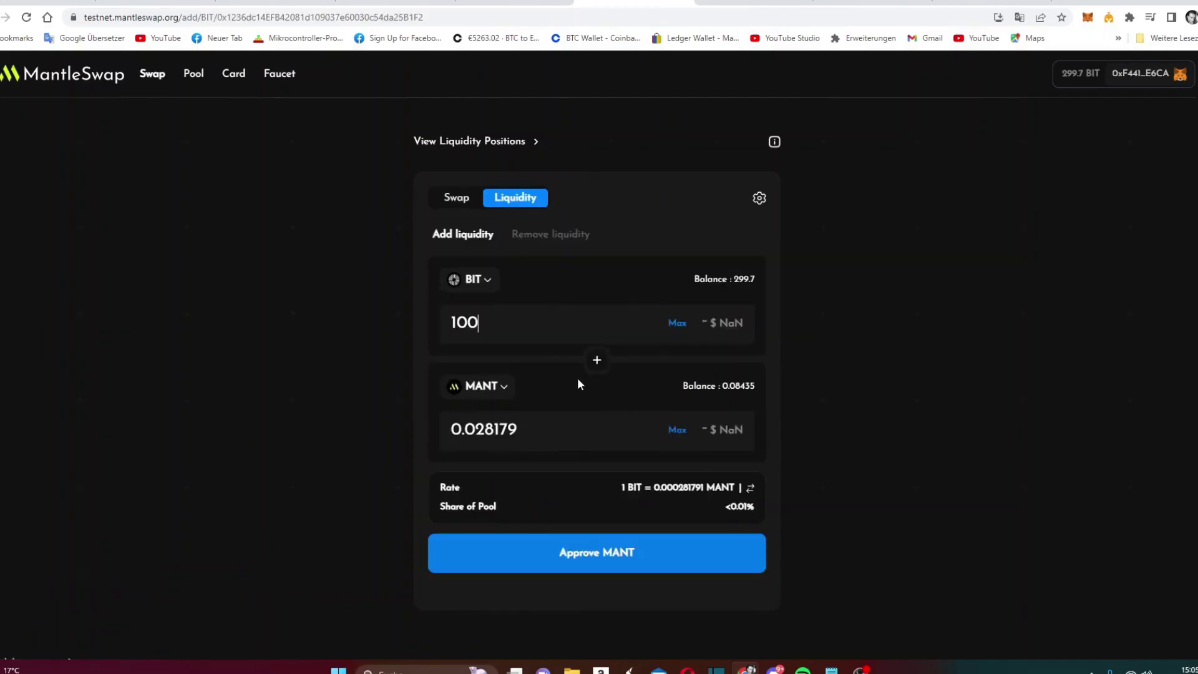
left_click(587, 560)
type("100")
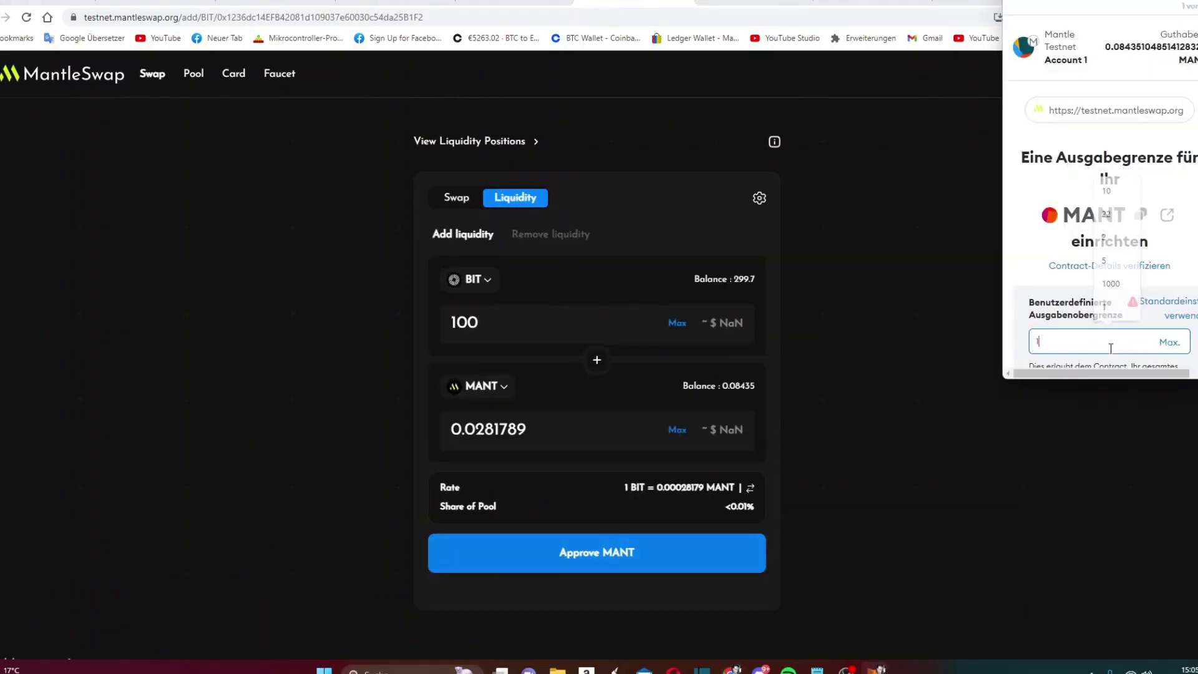
scroll(1148, 337, "down", 3)
left_click(1175, 348)
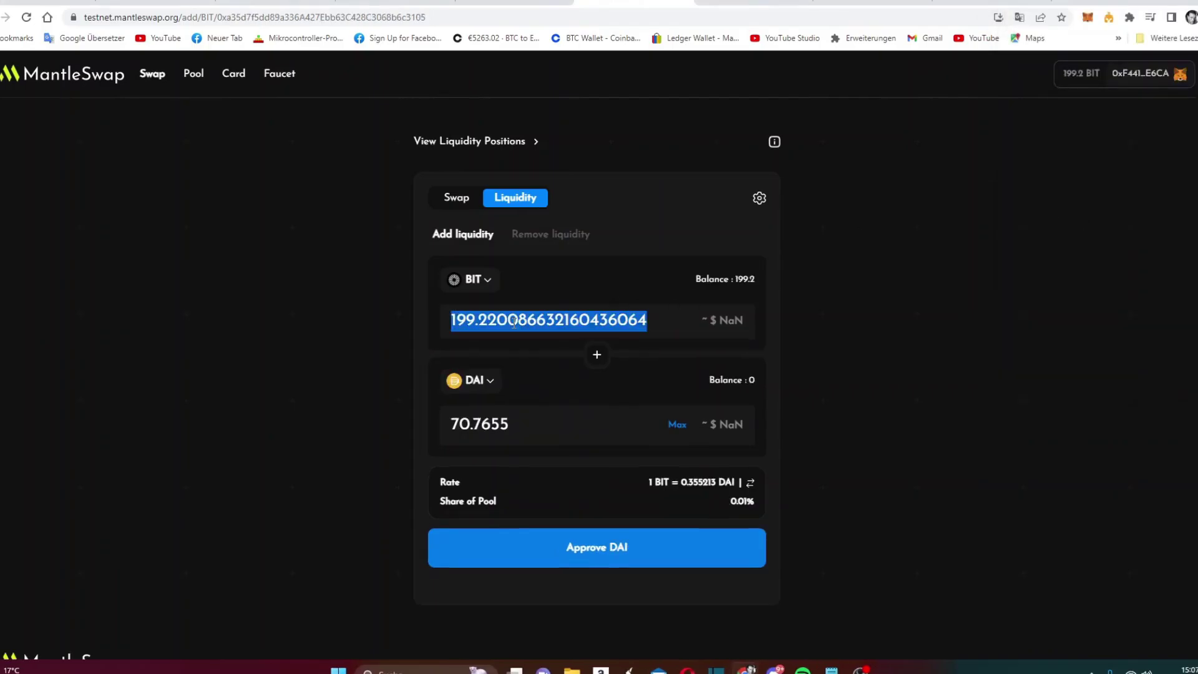
- Set the BIT–DAI liquidity deposit to 50 BIT and approve a custom DAI spending cap of 100 in MetaMask
type("50")
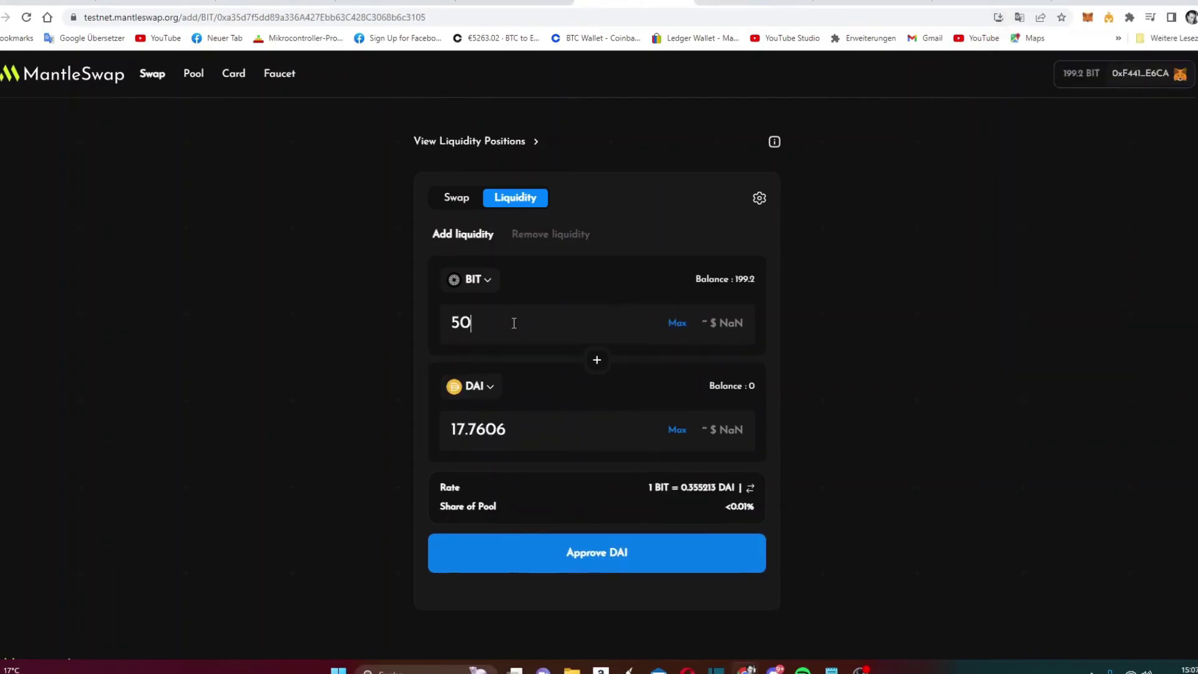
left_click(551, 548)
type("100")
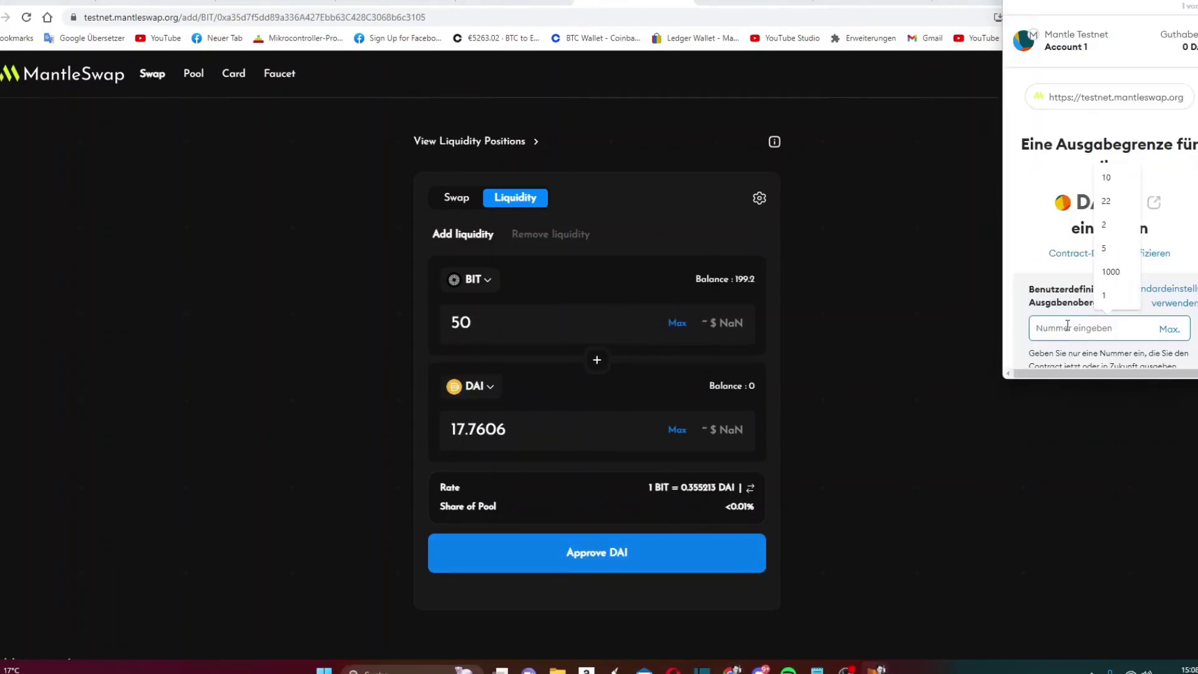
scroll(1123, 324, "down", 2)
left_click(1162, 350)
left_click(1156, 429)
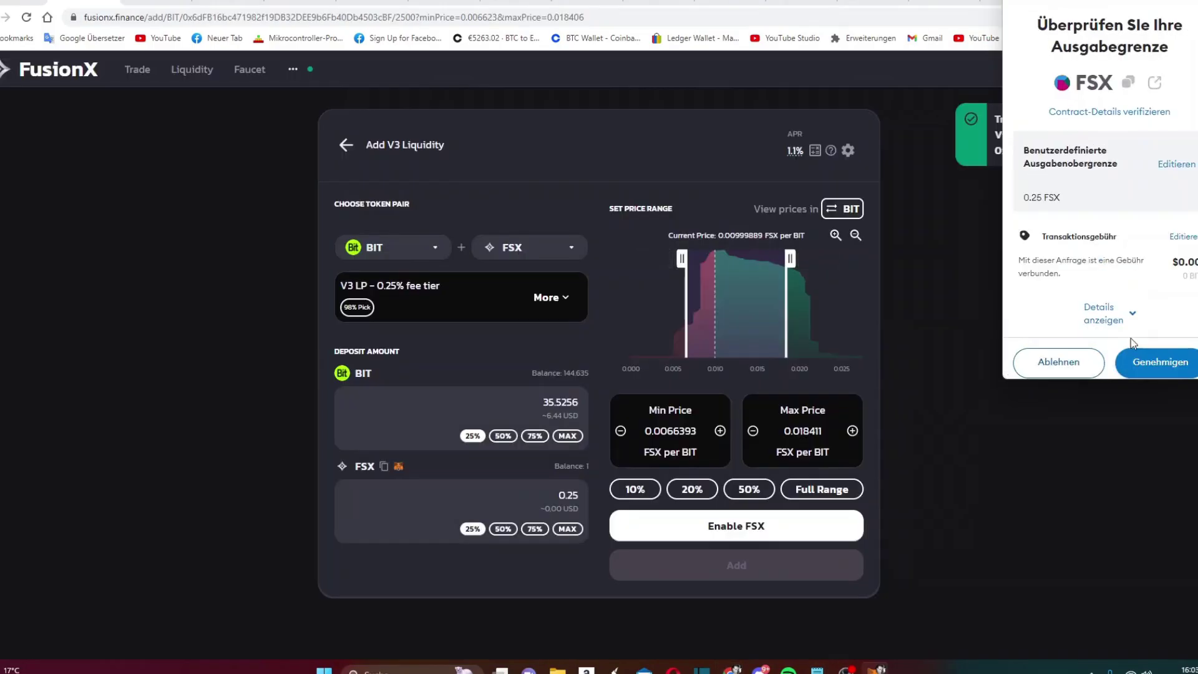
- On FusionX, approve the 0.25 FSX spending cap and add BIT–FSX liquidity with 35.5256 BIT, confirming it in MetaMask
left_click(1159, 362)
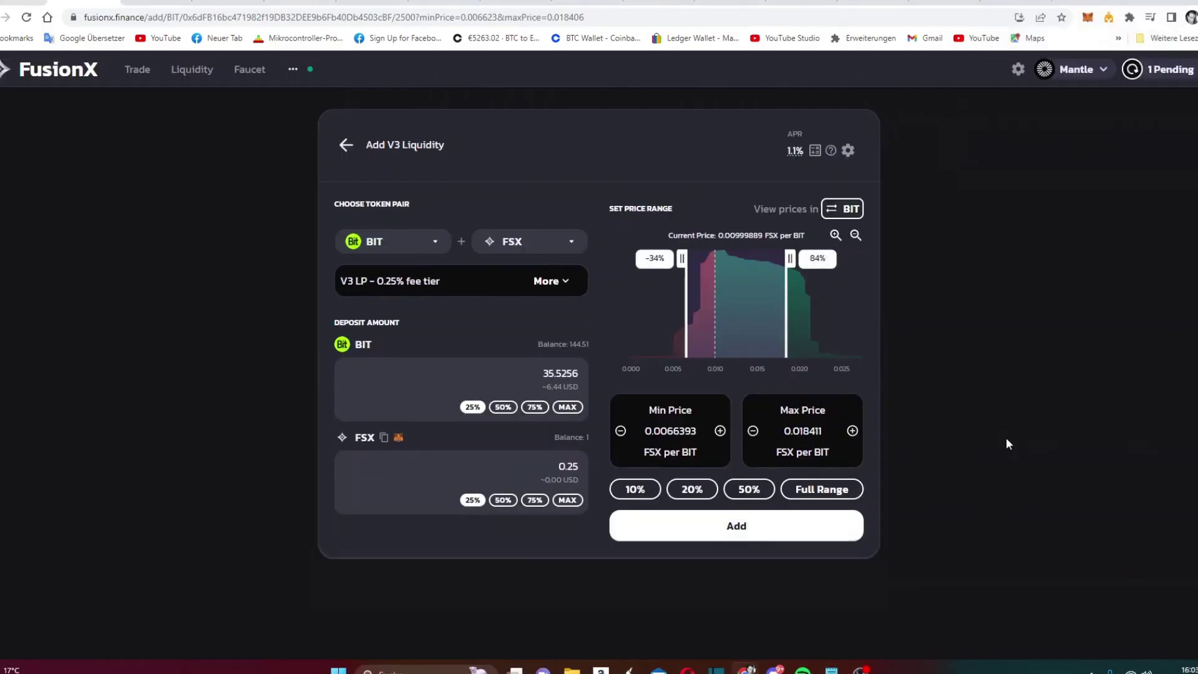
left_click(752, 529)
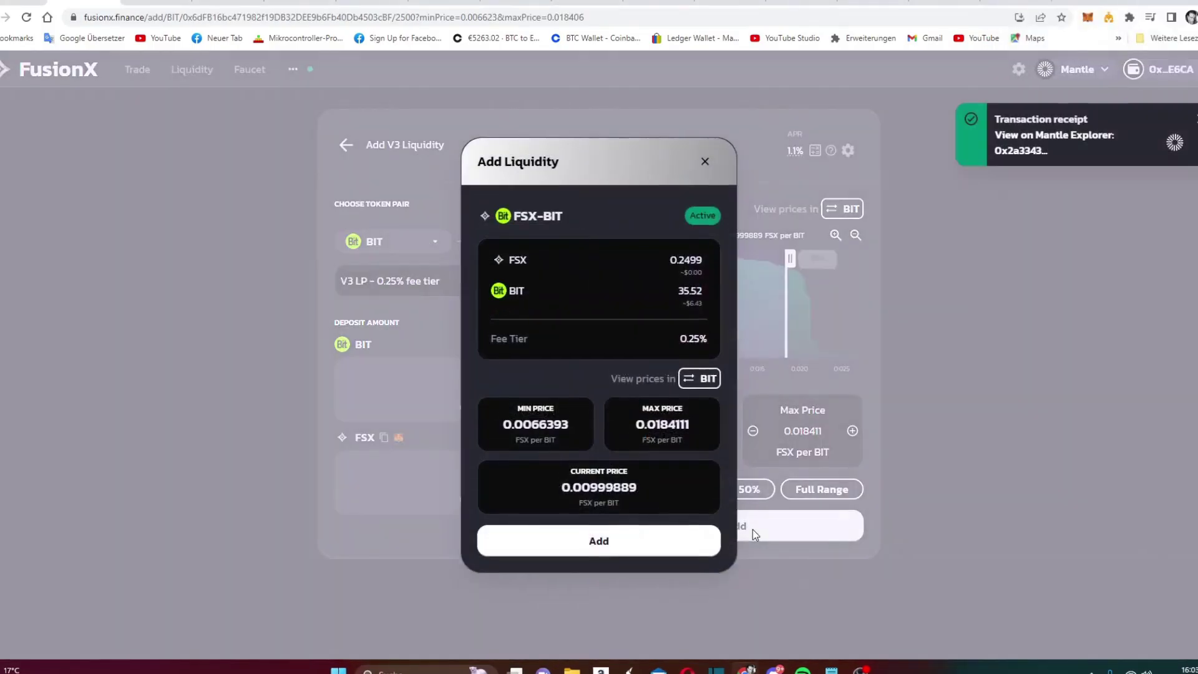
left_click(509, 542)
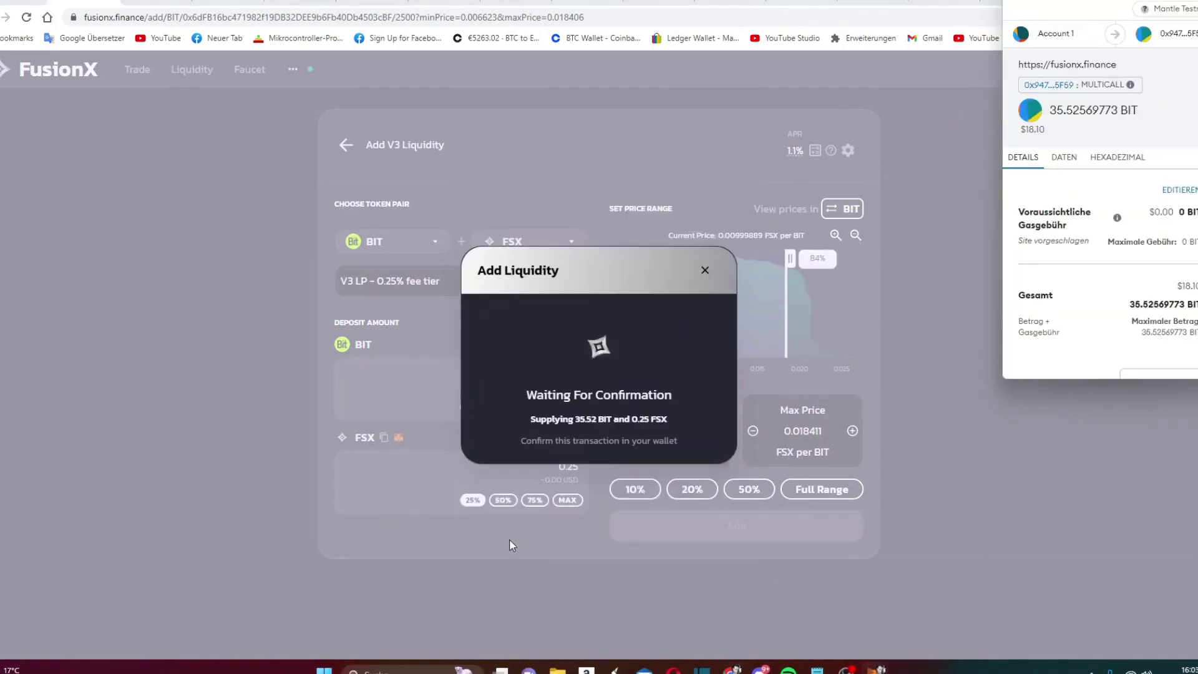
scroll(1189, 335, "down", 3)
left_click(1173, 352)
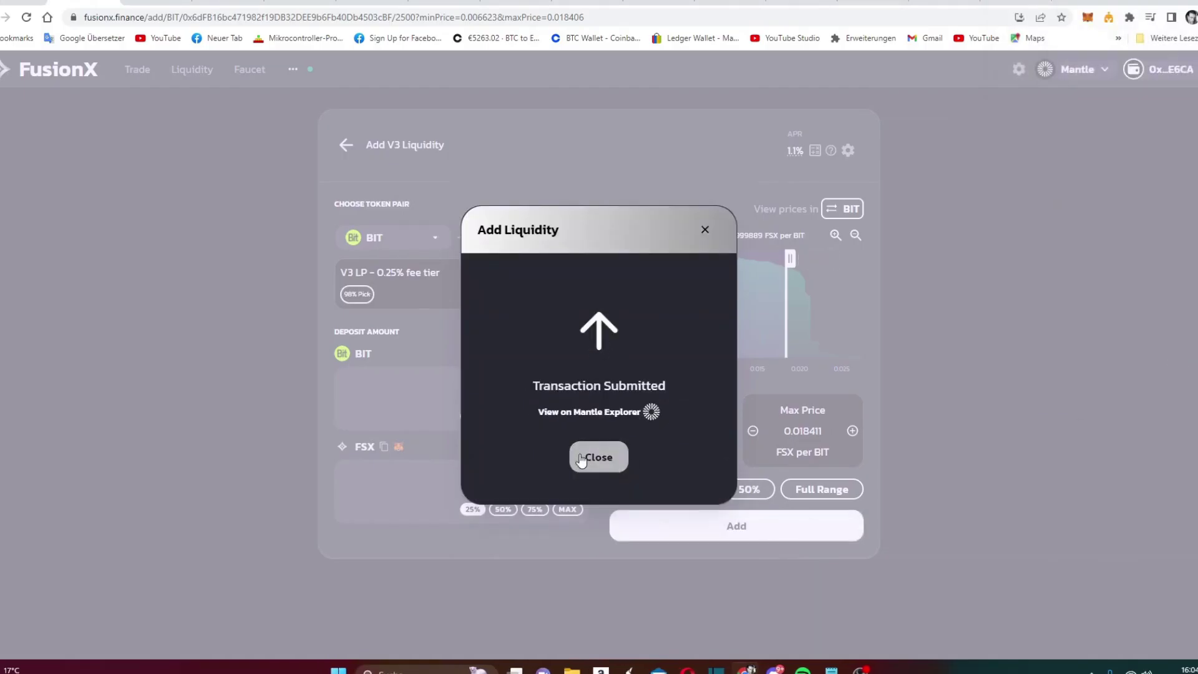
left_click(614, 461)
- Change the V3 liquidity pair to DAI and MUSDT and set the deposit to 25% of the DAI balance
left_click(393, 237)
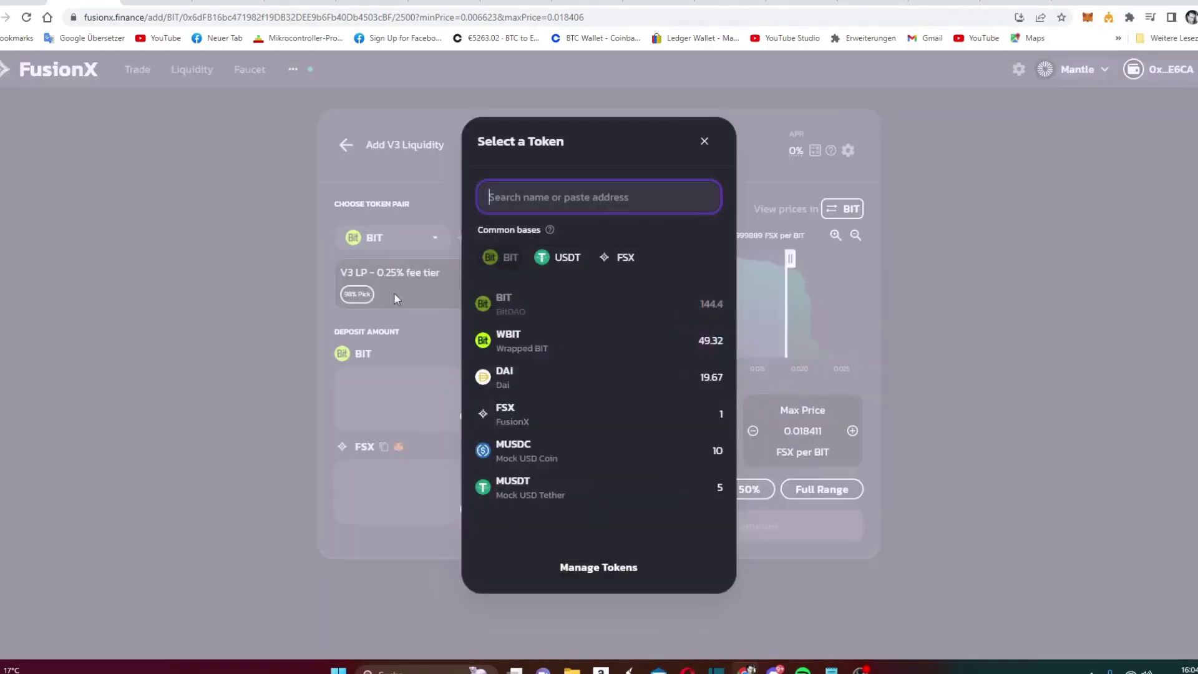
left_click(505, 377)
left_click(548, 219)
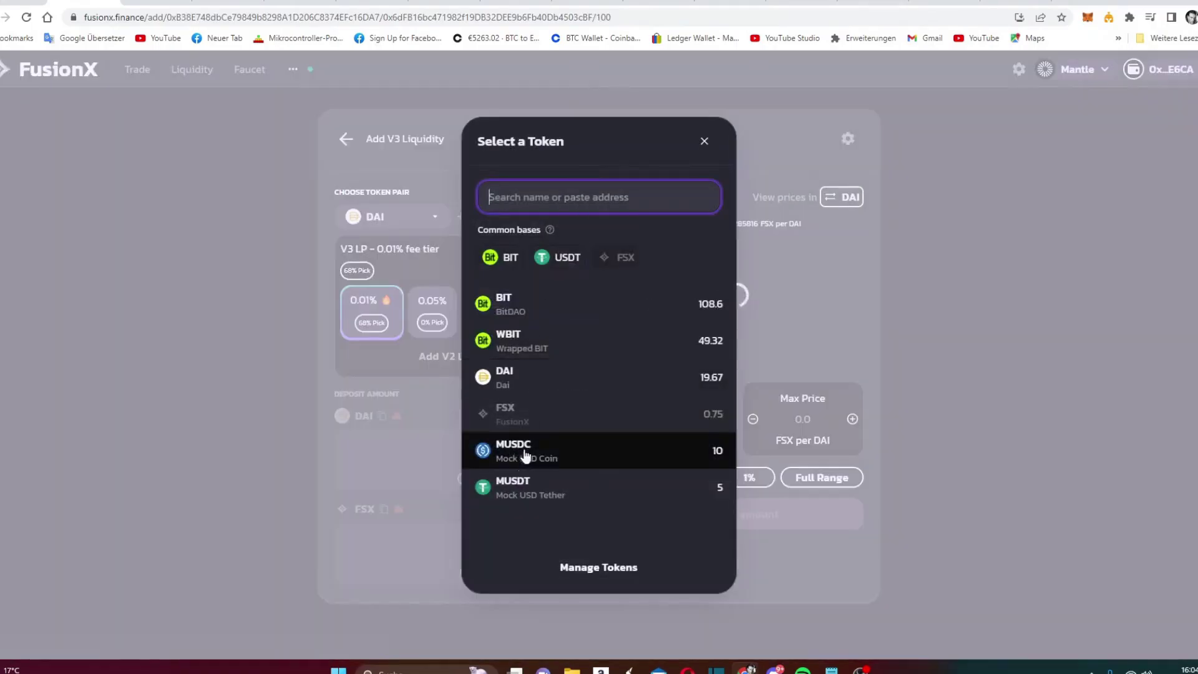
left_click(518, 490)
left_click(476, 416)
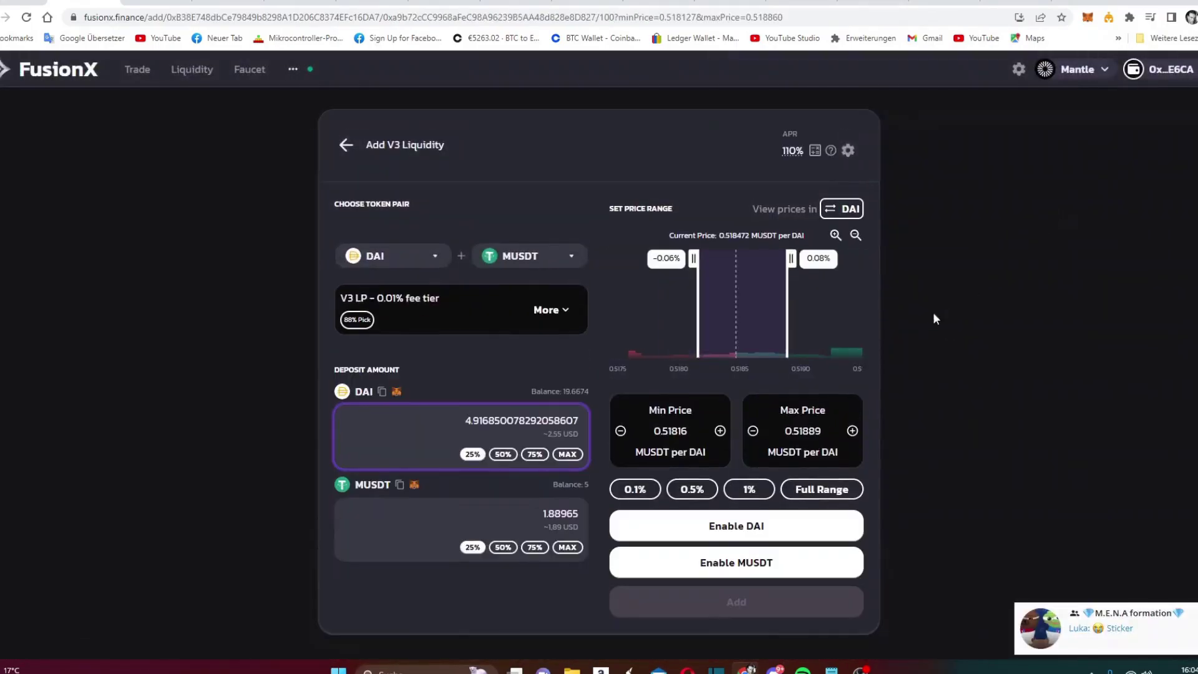
- Enable MUSDT for the liquidity deposit with a custom spending cap of 2 MUSDT and approve it in MetaMask
left_click(766, 572)
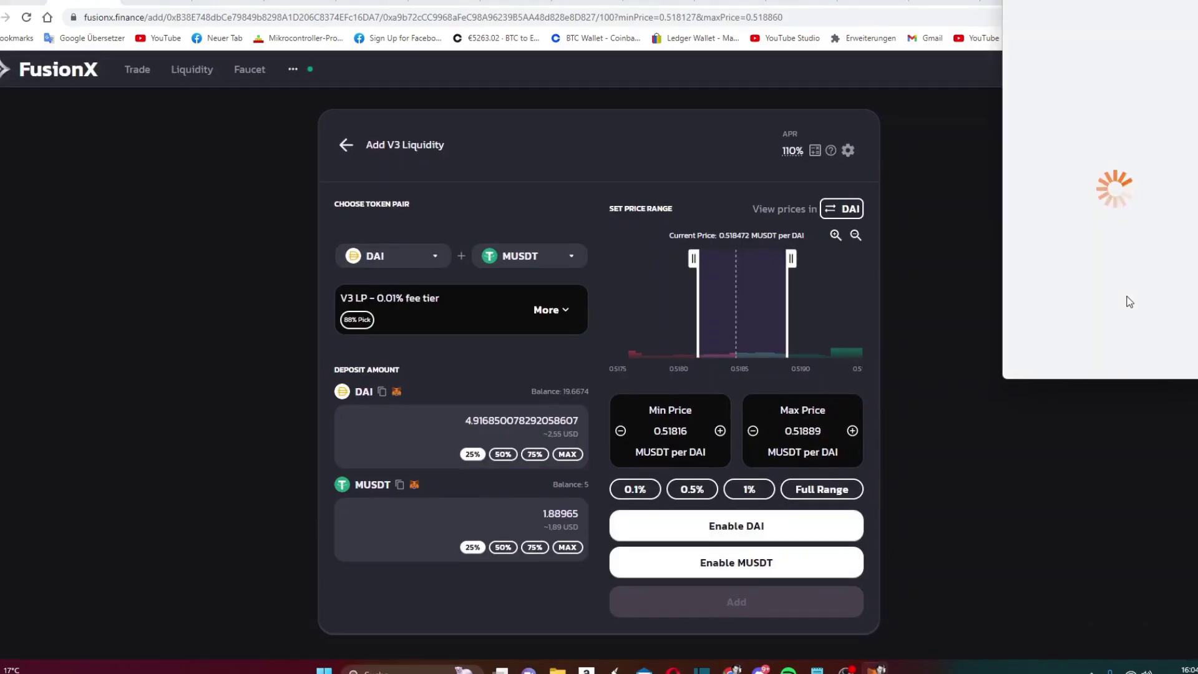
scroll(1121, 315, "down", 1)
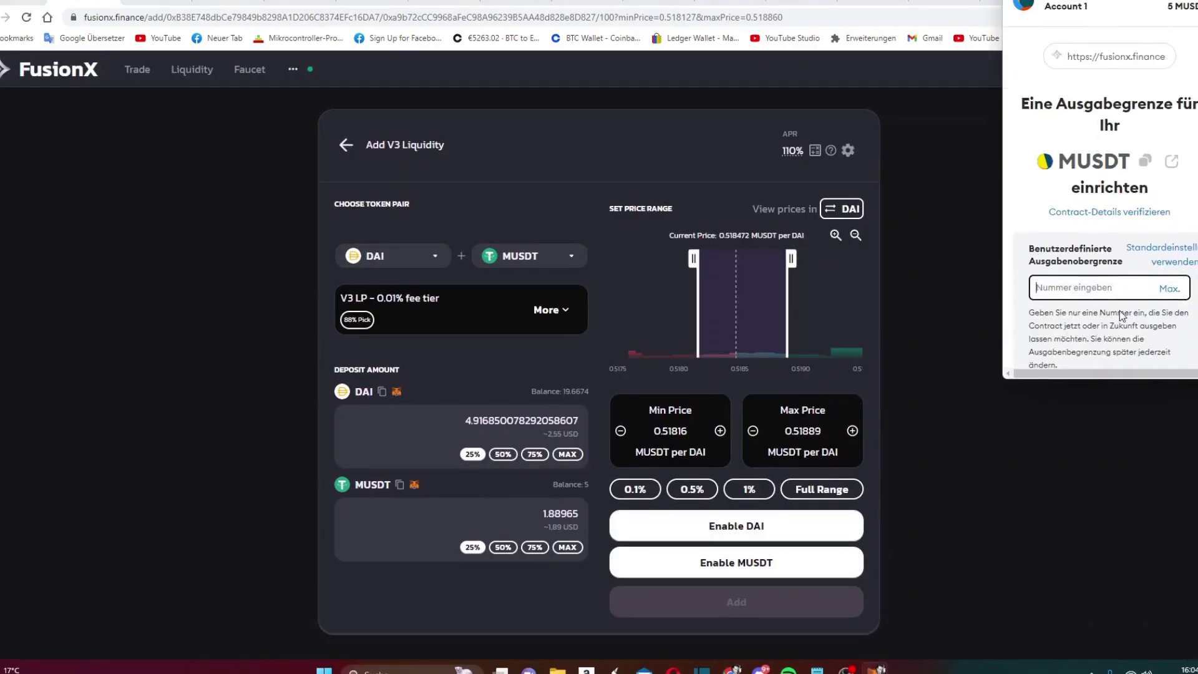
type("2")
key("Return")
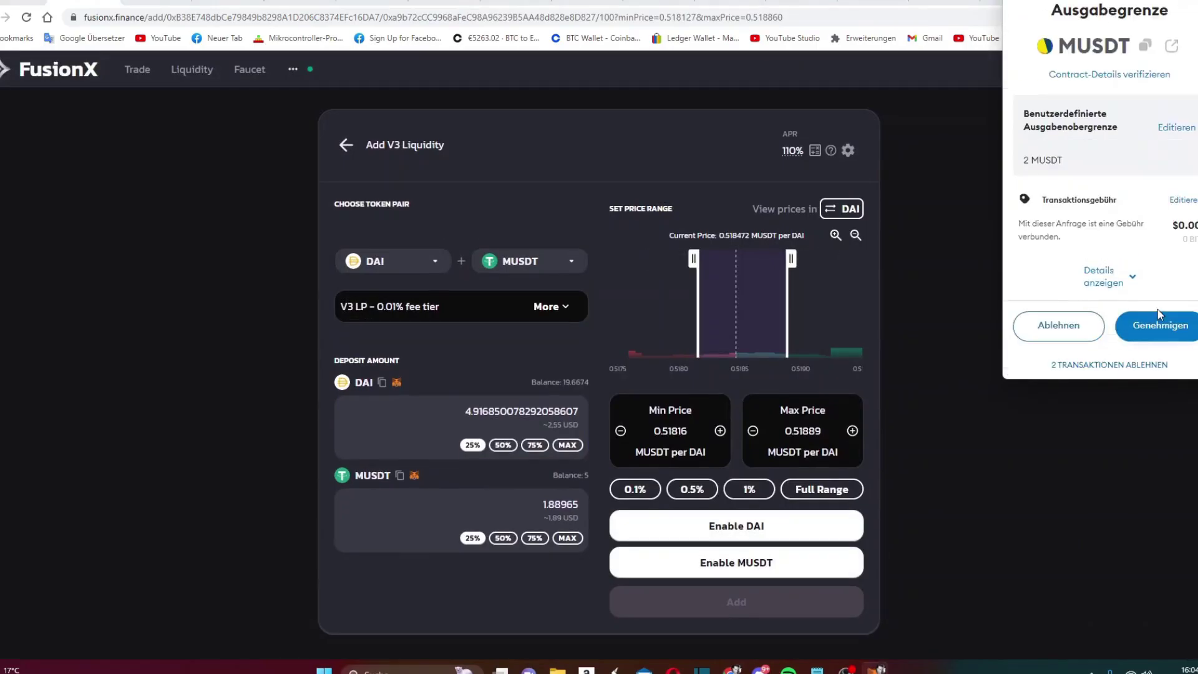
left_click(1158, 328)
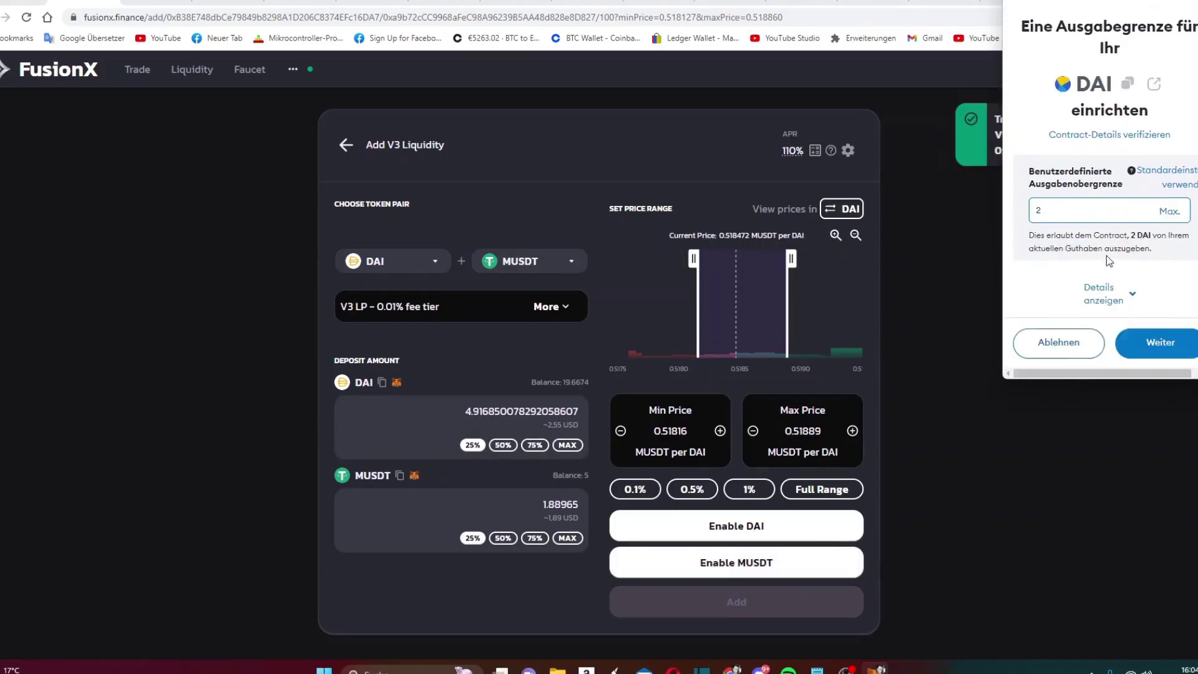
- Set the custom DAI spending cap to 5 in MetaMask and approve it
key("BackSpace")
type("5")
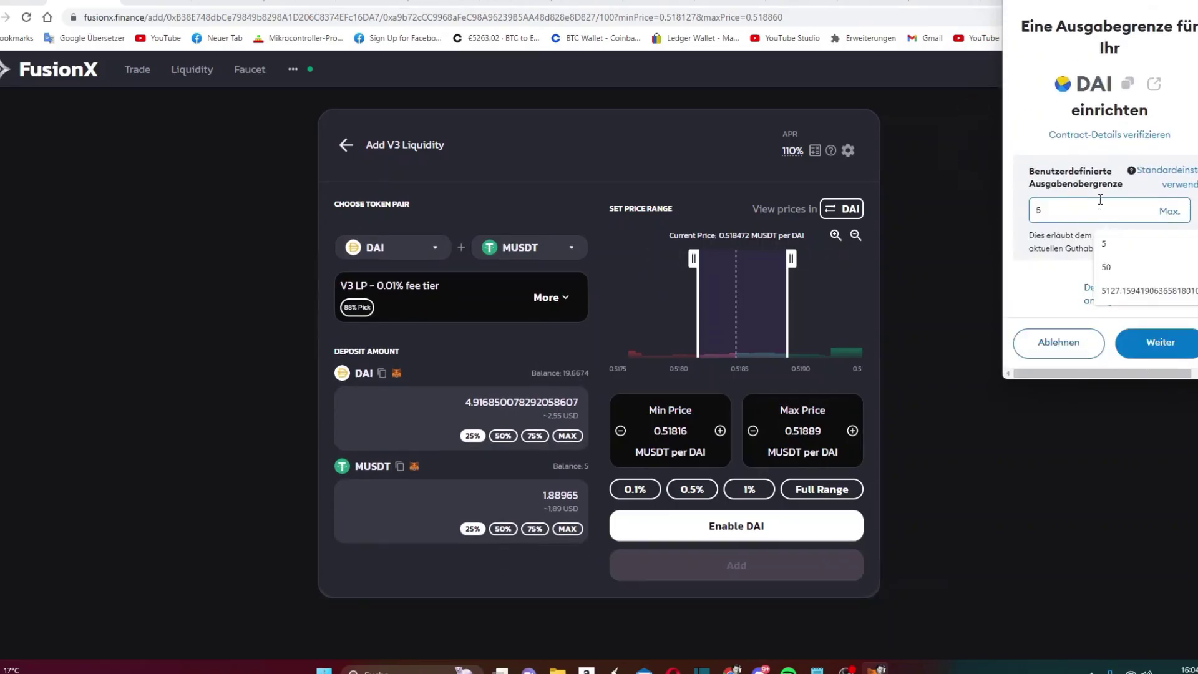
left_click(1159, 344)
left_click(1166, 364)
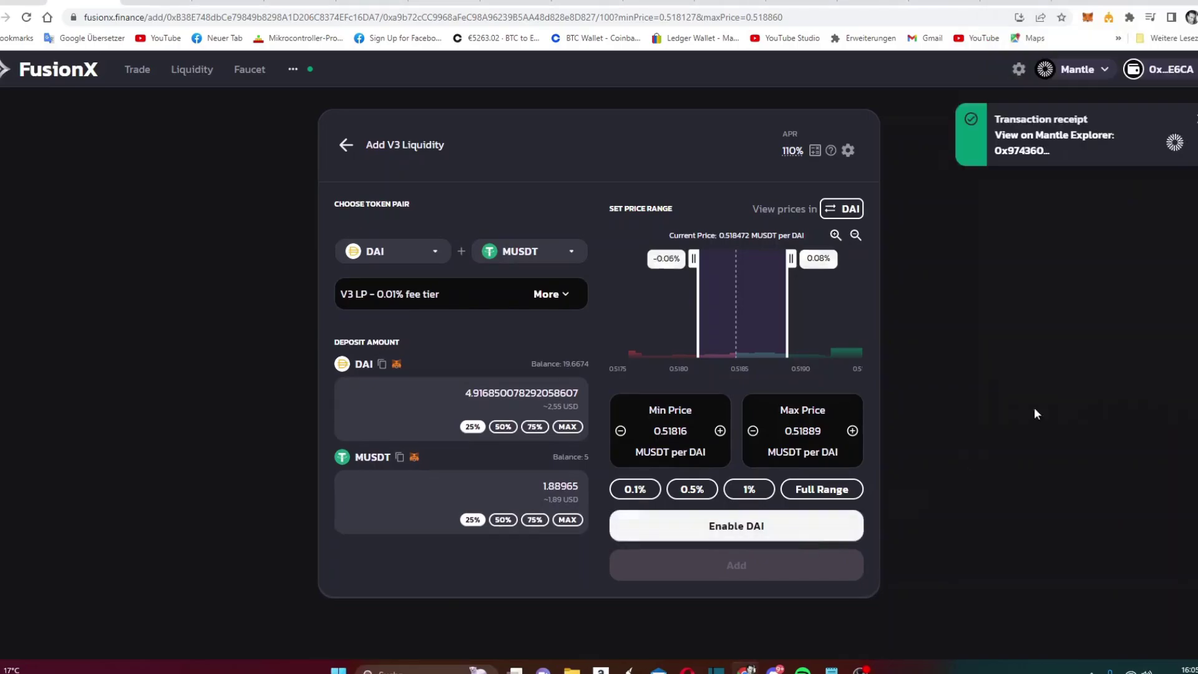
- Request another DAI spending approval and submit the DAI–MUSDT liquidity addition of 4.916 DAI and 1.889 MUSDT
left_click(771, 535)
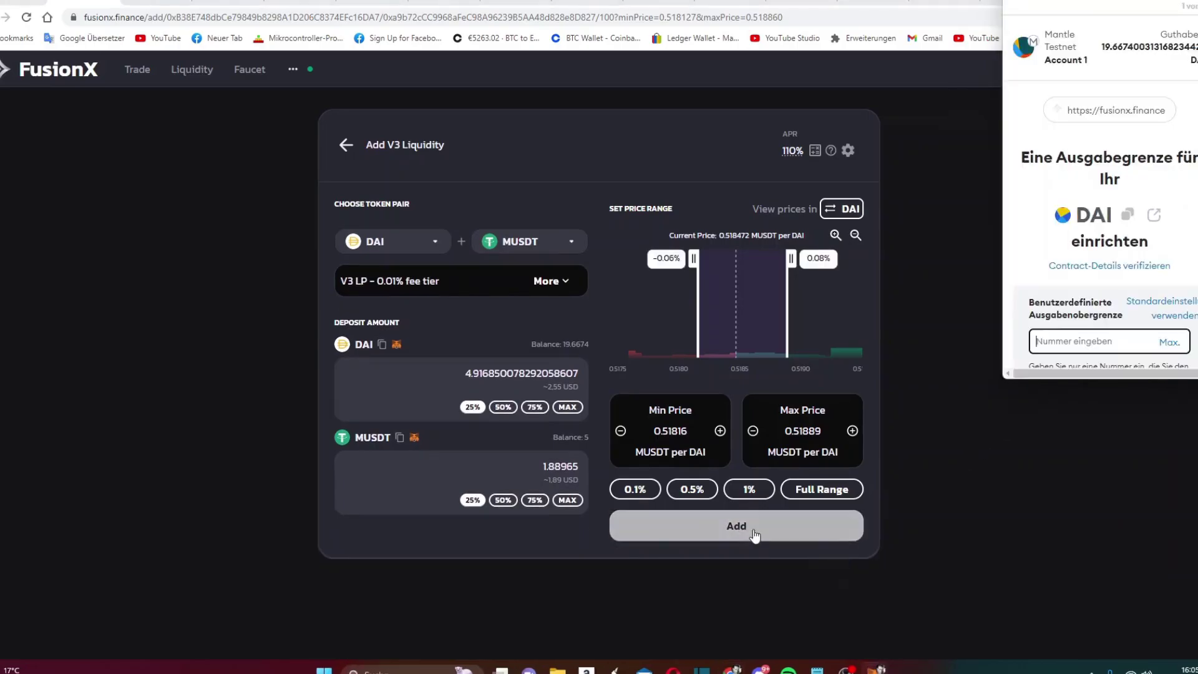
left_click(846, 514)
left_click(803, 524)
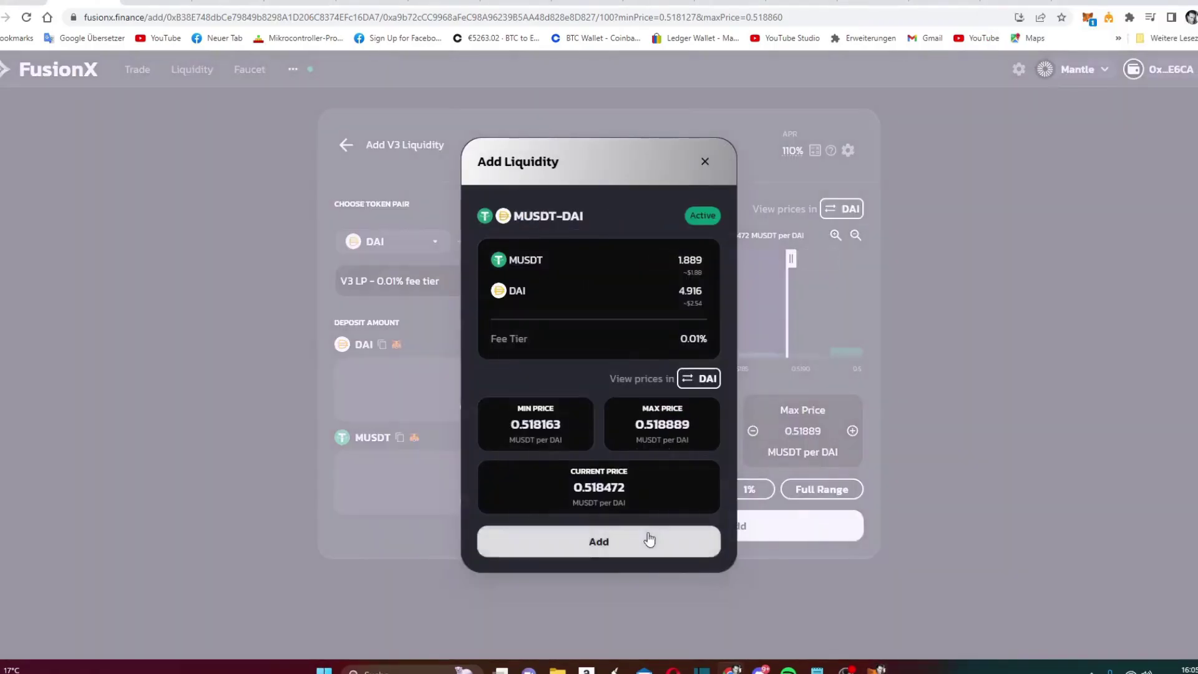
left_click(647, 541)
- Set the custom DAI spending cap to 5 for the pending request and approve it in MetaMask
left_click(1097, 169)
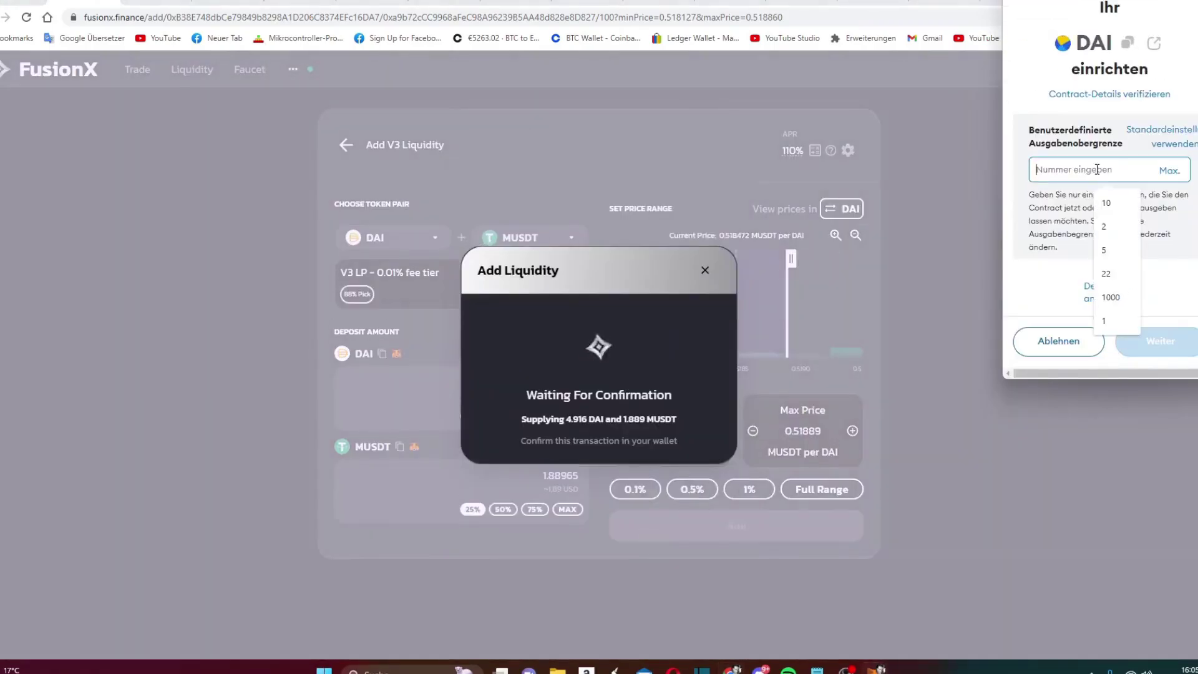
type("5")
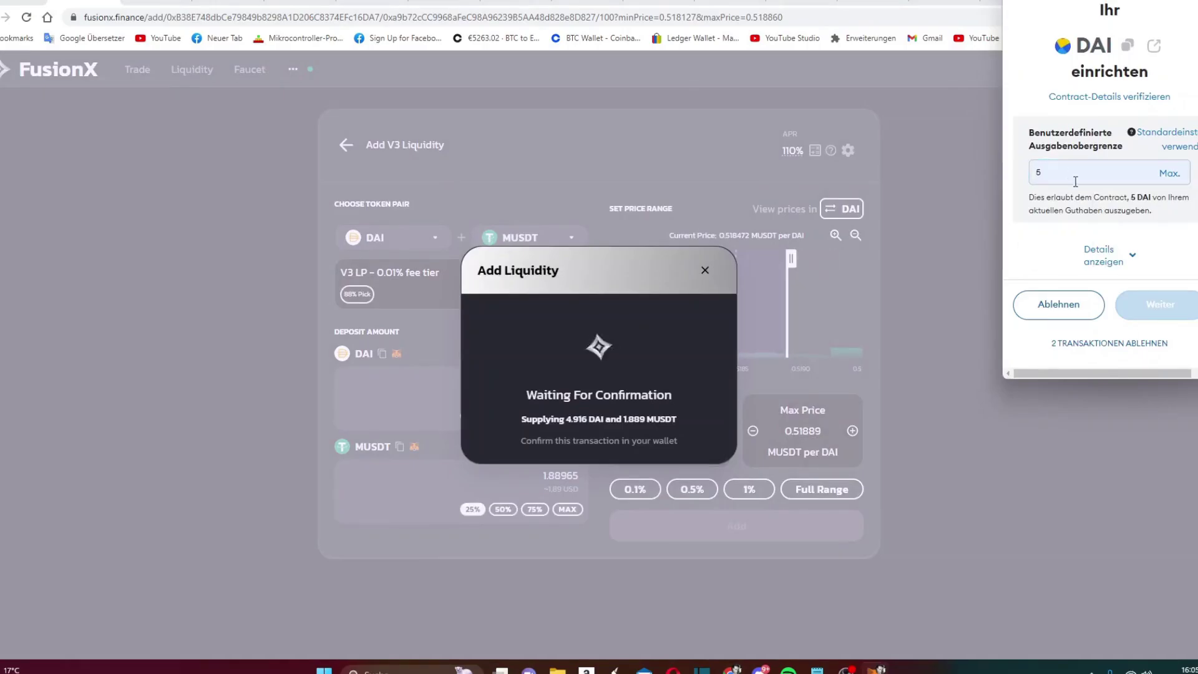
left_click(1169, 173)
double_click(1129, 172)
left_click(1163, 324)
left_click(1164, 327)
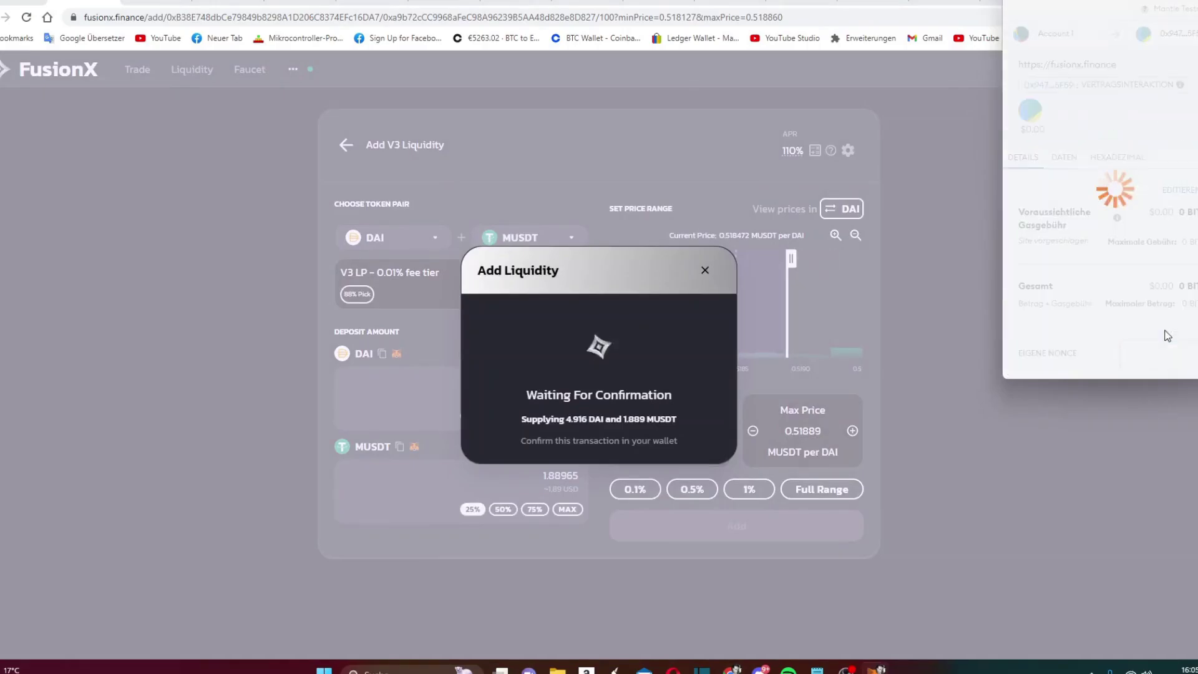
- Confirm the DAI–MUSDT liquidity transaction in MetaMask and close the submission notice
scroll(1142, 312, "down", 2)
left_click(1136, 347)
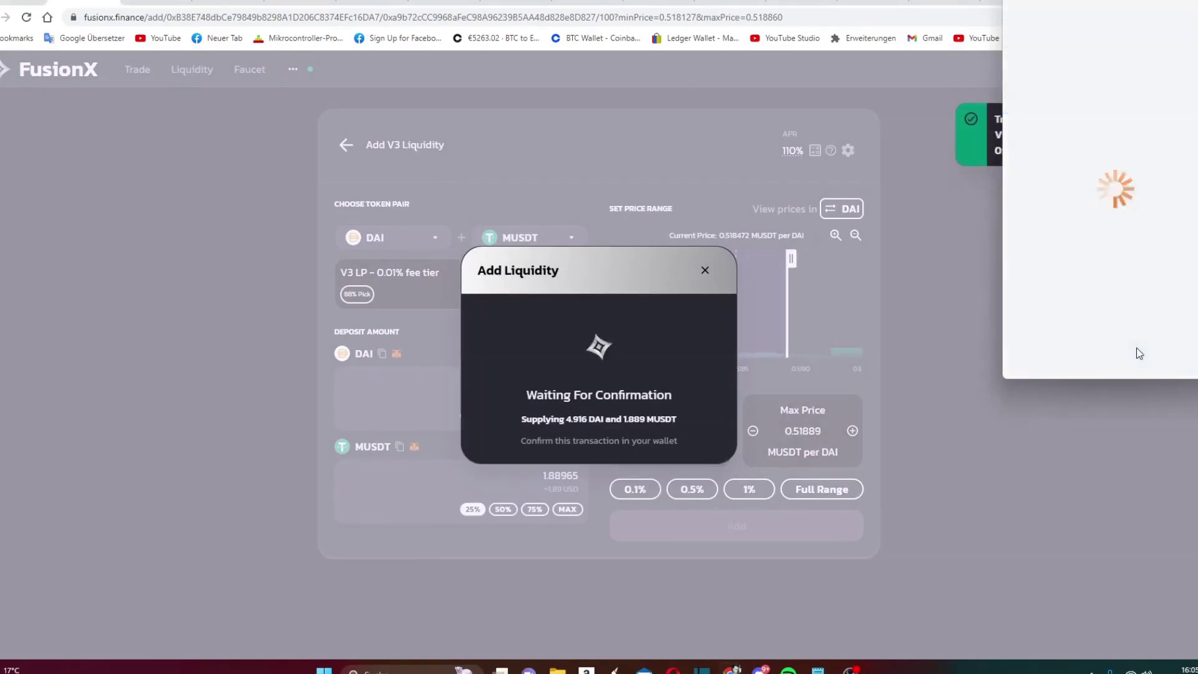
left_click(599, 457)
- Change the V3 liquidity pair to WBIT and MUSDC with the 1% fee tier and deposit 25% of the MUSDC balance
left_click(425, 250)
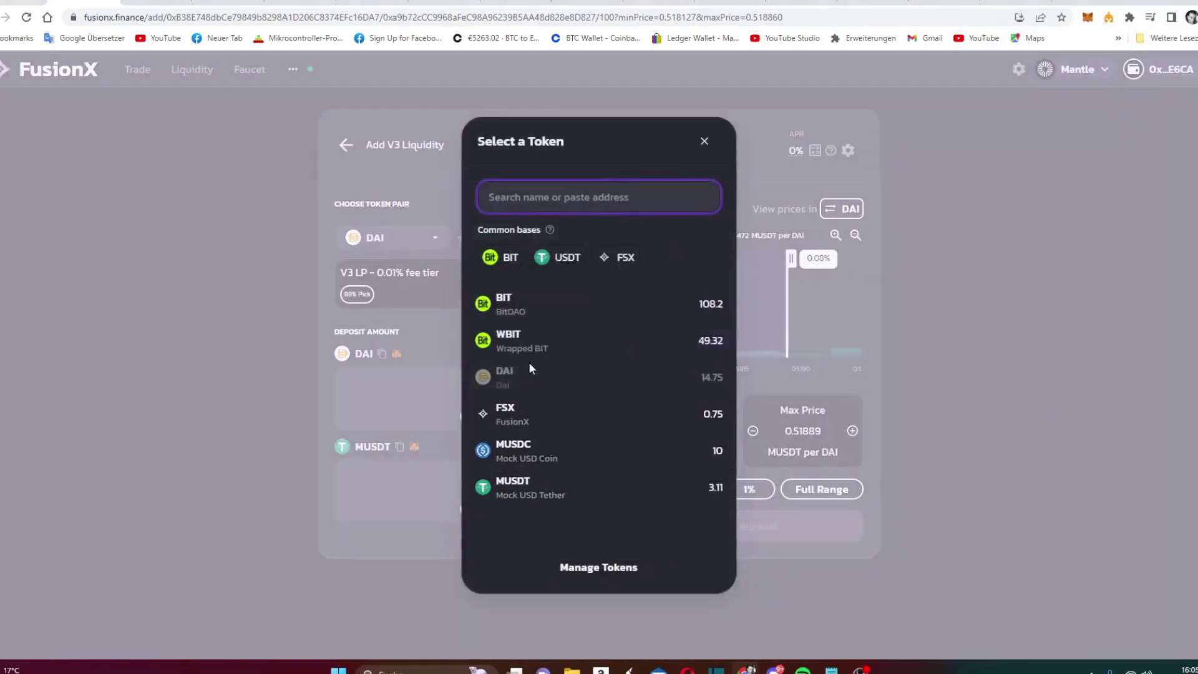
left_click(513, 342)
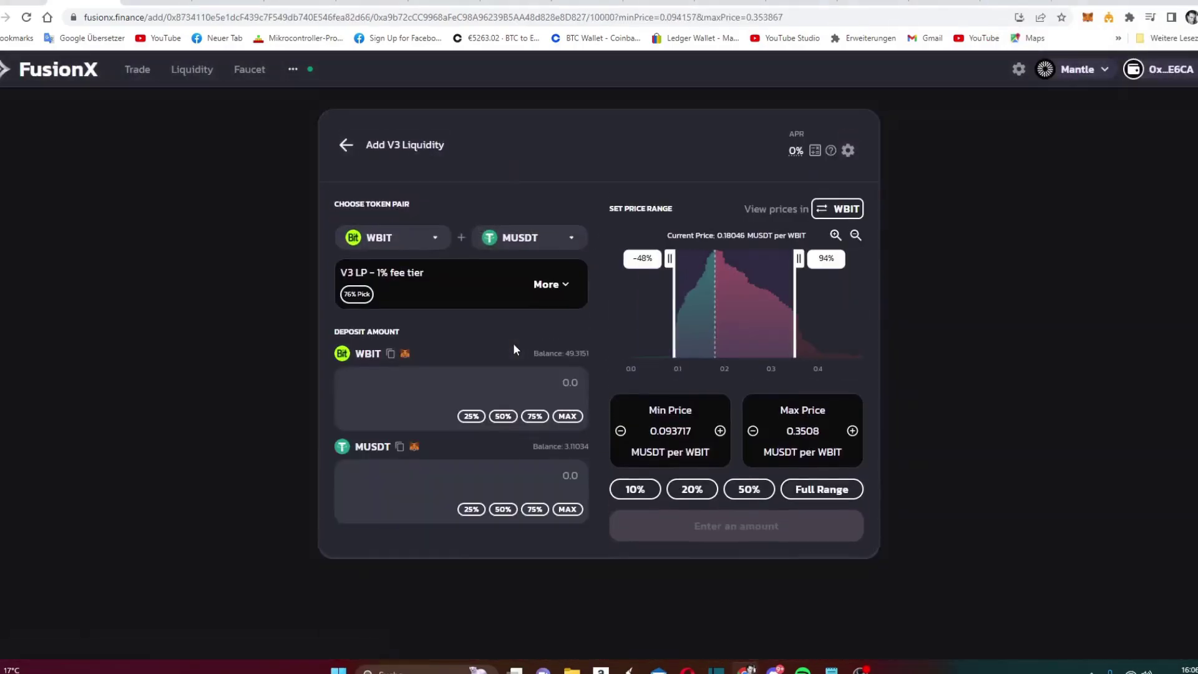
left_click(529, 237)
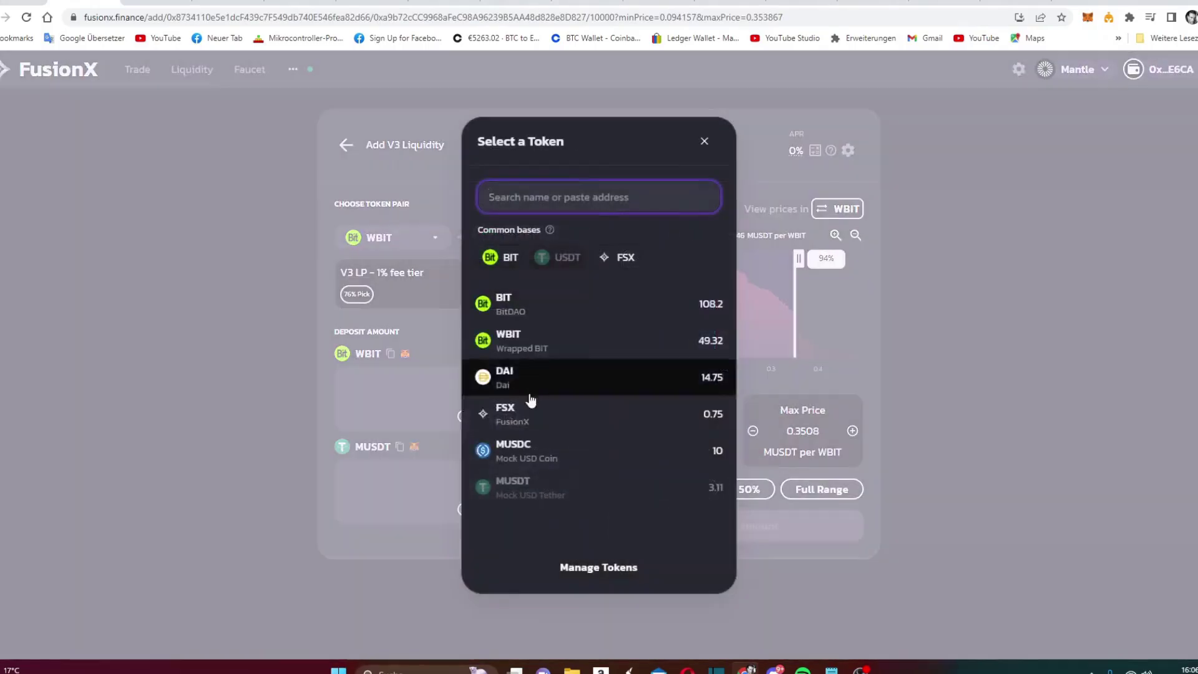
left_click(540, 443)
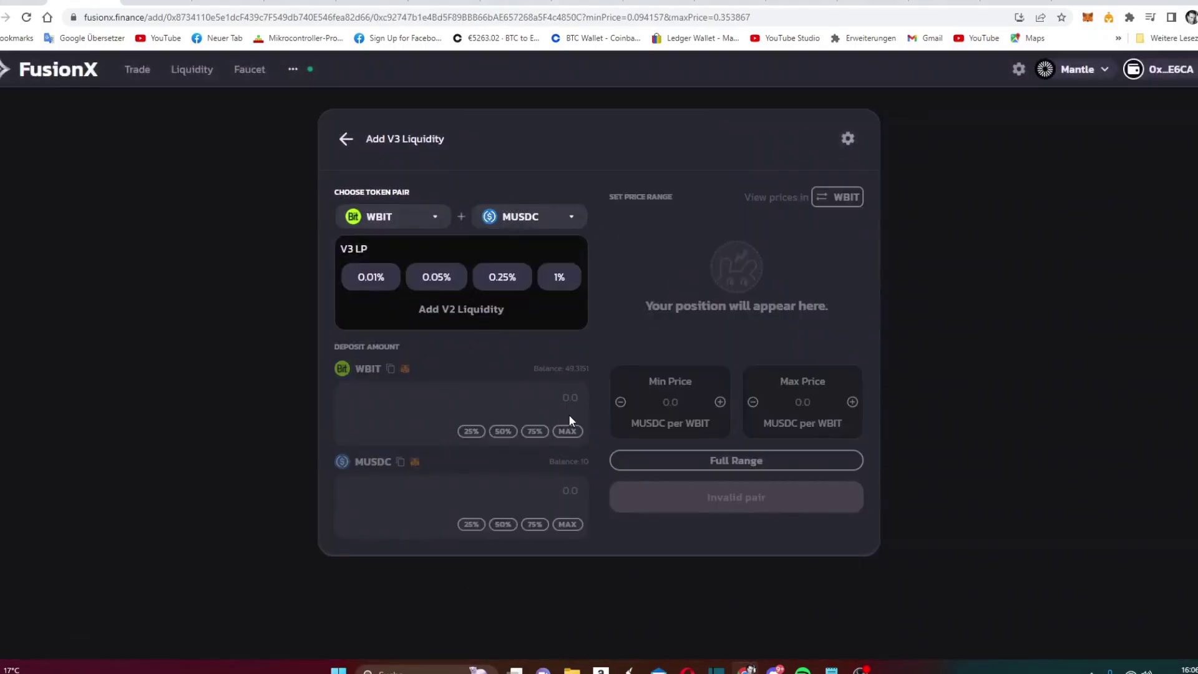
left_click(556, 284)
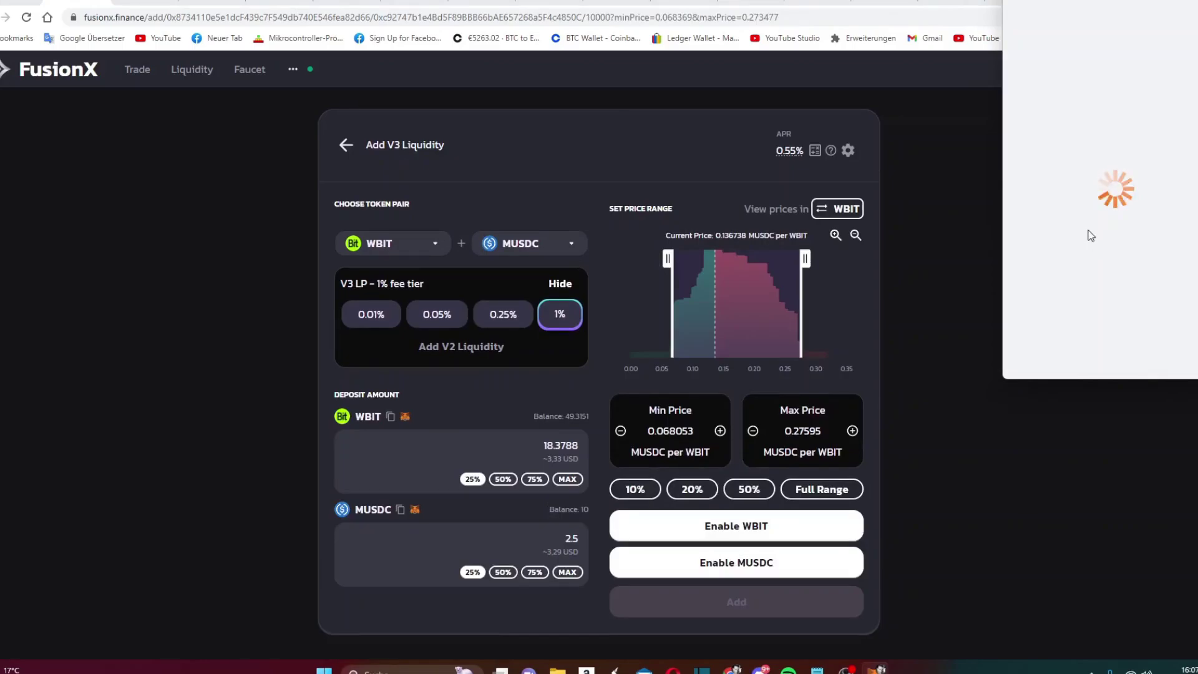
- Approve MUSDC spending in MetaMask, and set the custom WBIT spending cap to 20 and approve it
left_click(1155, 331)
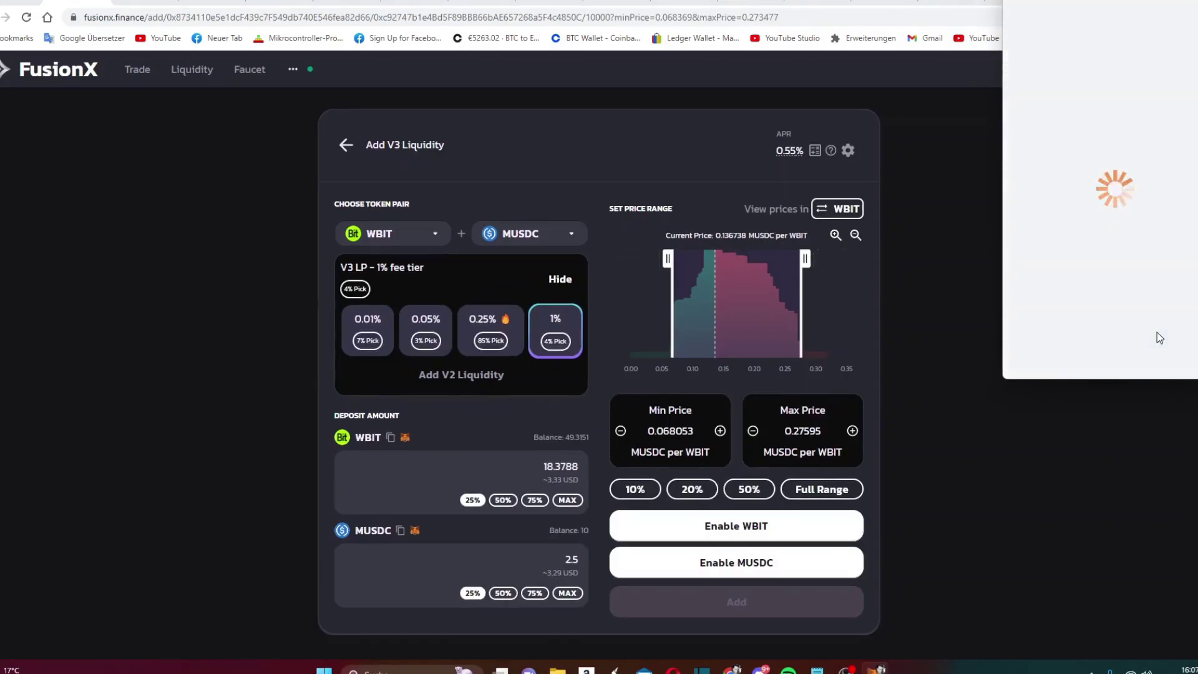
left_click(1139, 670)
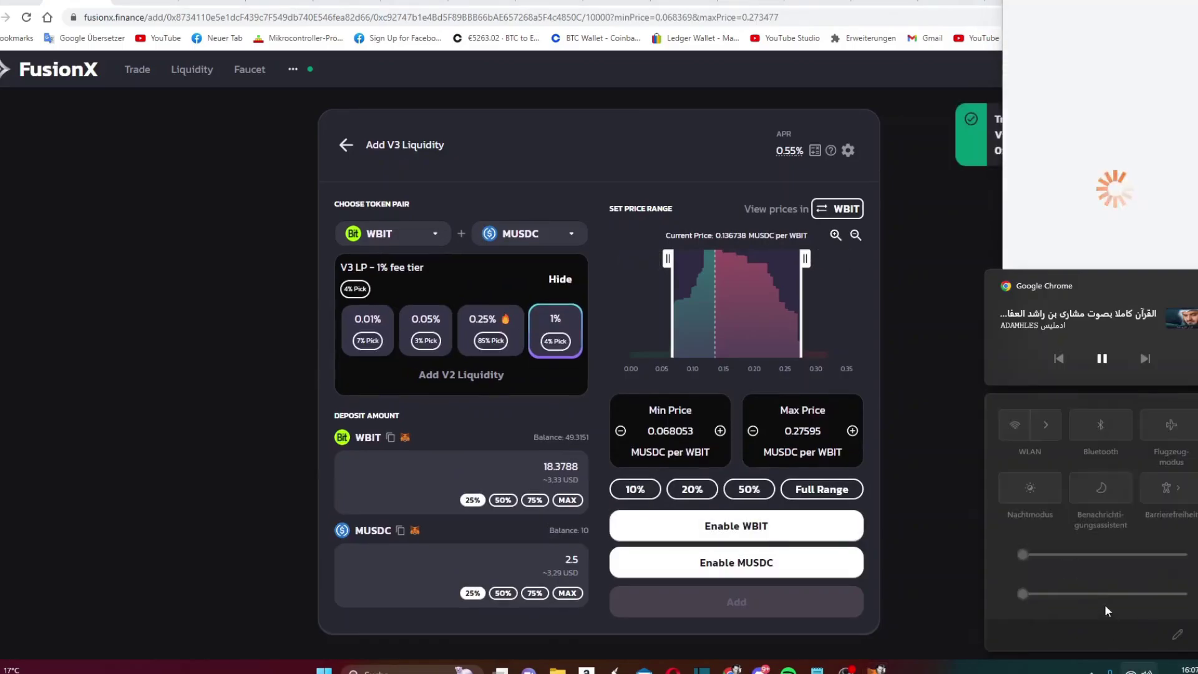
left_click(1144, 231)
left_click(1094, 343)
type("20")
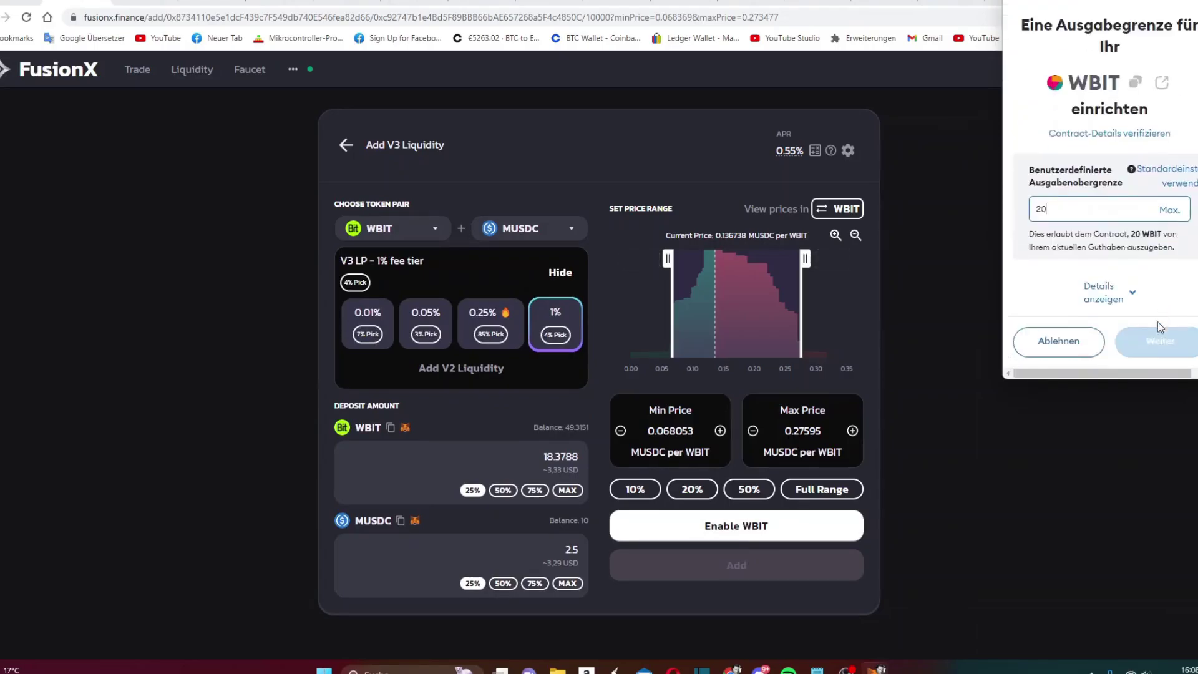
left_click(1158, 341)
left_click(1155, 357)
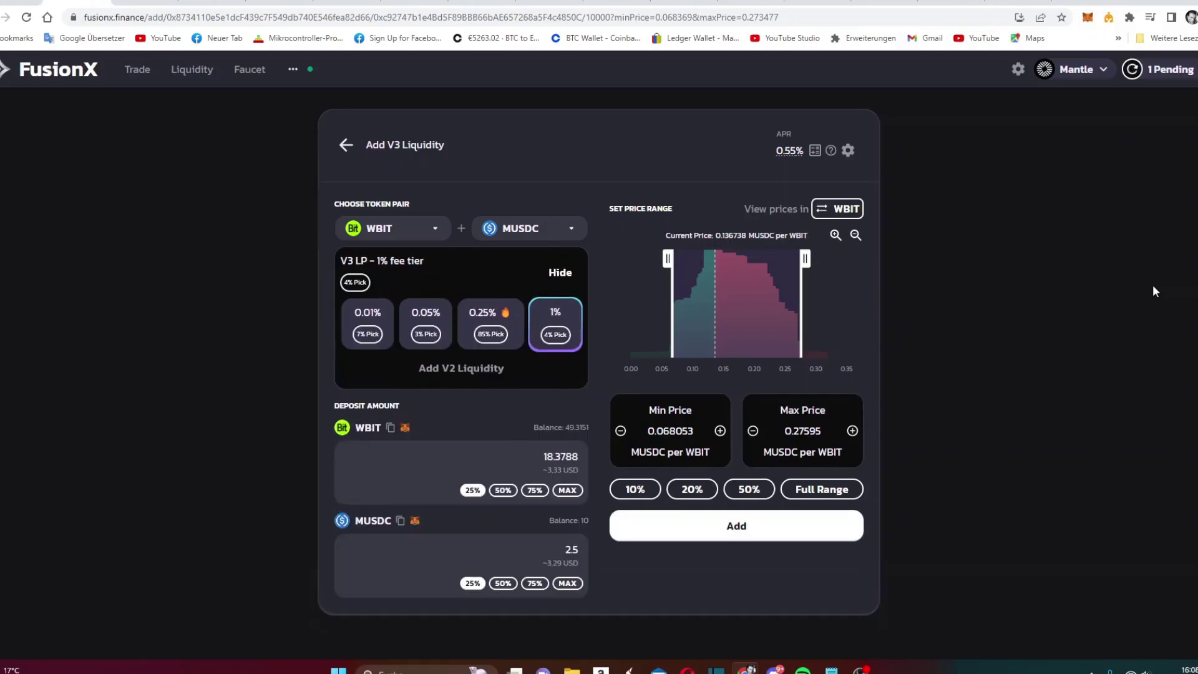
- Add WBIT–MUSDC liquidity with 18.37 WBIT and 2.5 MUSDC, confirming it in MetaMask and closing the submission notice
left_click(737, 526)
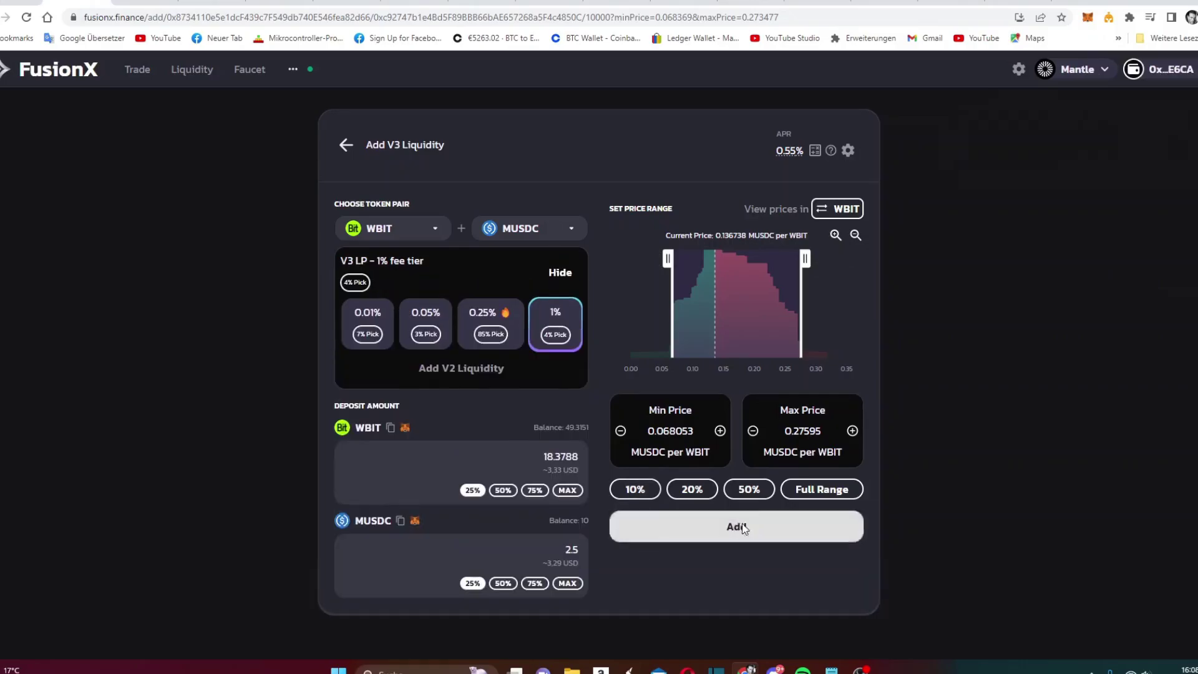
left_click(598, 540)
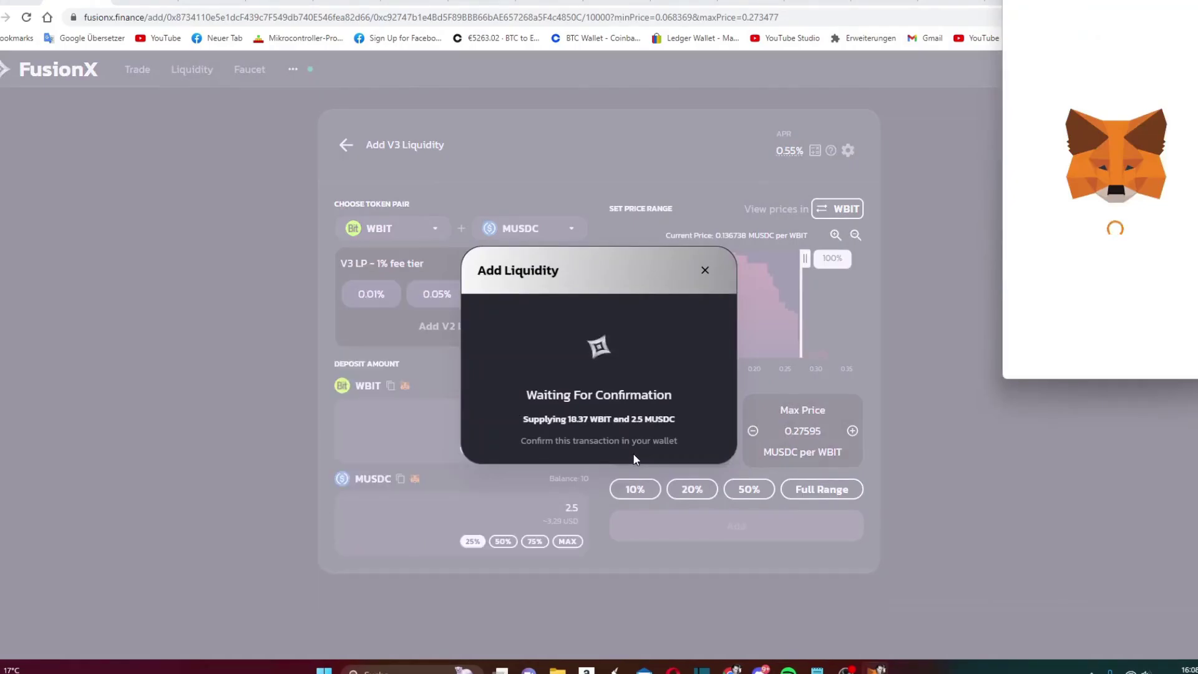
left_click(1155, 354)
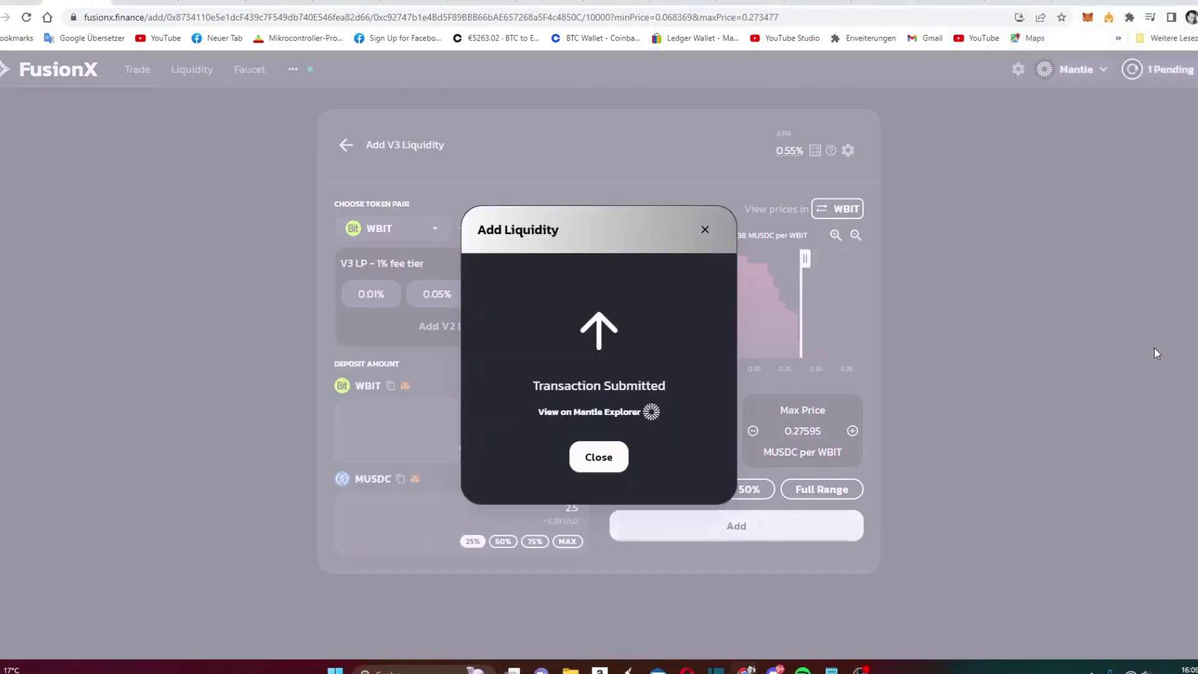
left_click(599, 457)
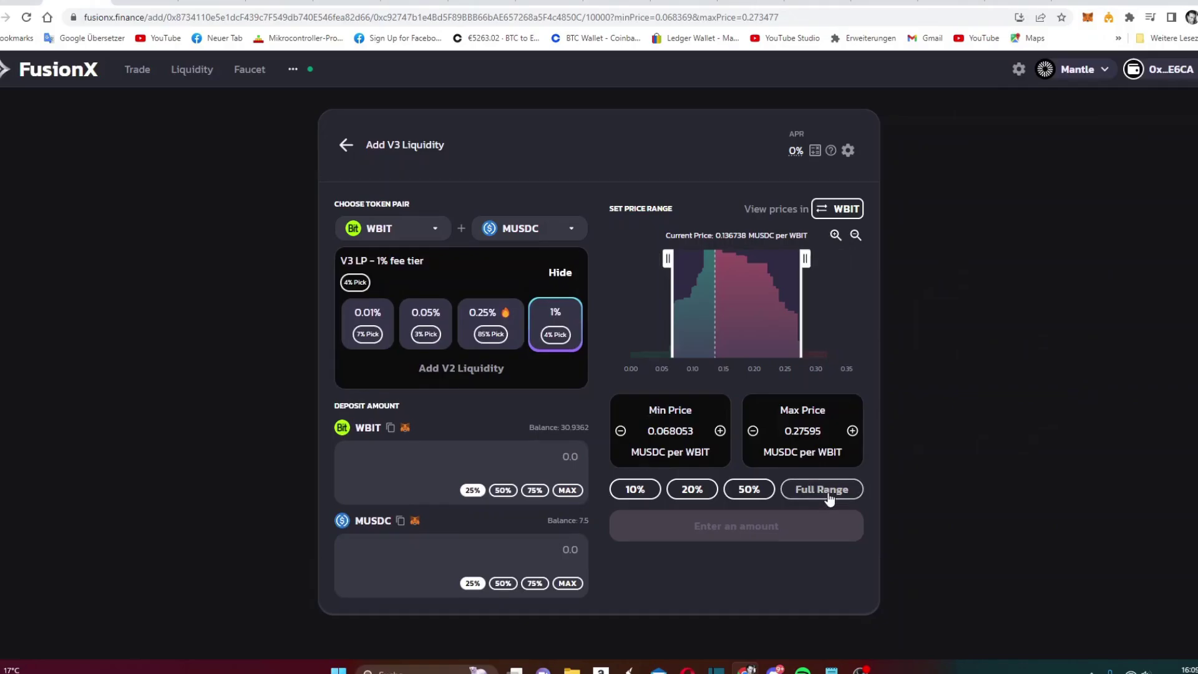
- Change the V3 liquidity pair to BIT and DAI and set the deposit to 50% of the BIT balance
left_click(435, 230)
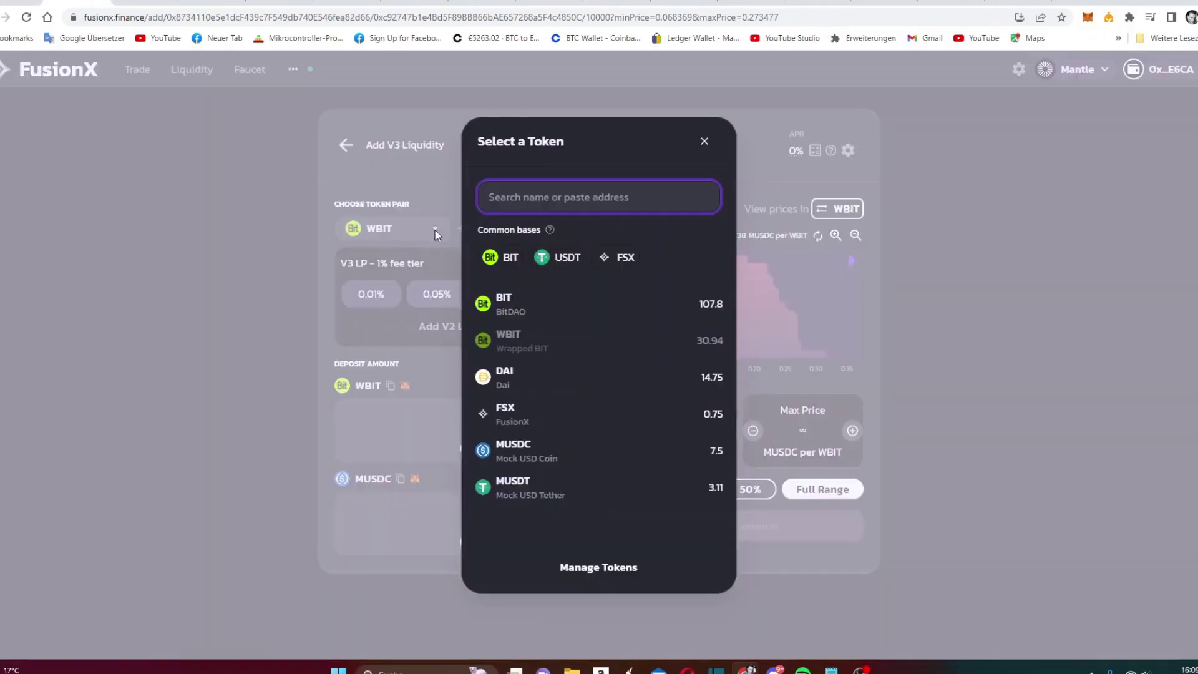
left_click(527, 306)
left_click(527, 224)
left_click(503, 378)
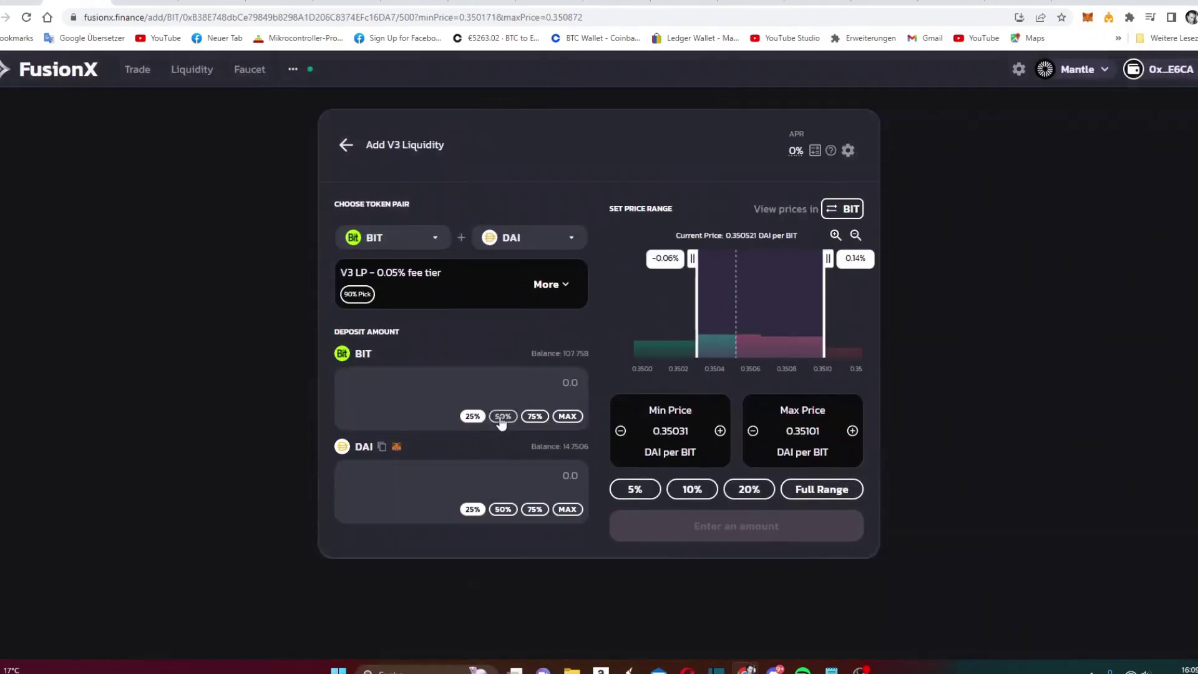
left_click(504, 416)
- Add BIT–DAI liquidity with 53.87 BIT and 8.364 DAI, confirming the transaction in MetaMask
left_click(708, 533)
left_click(547, 543)
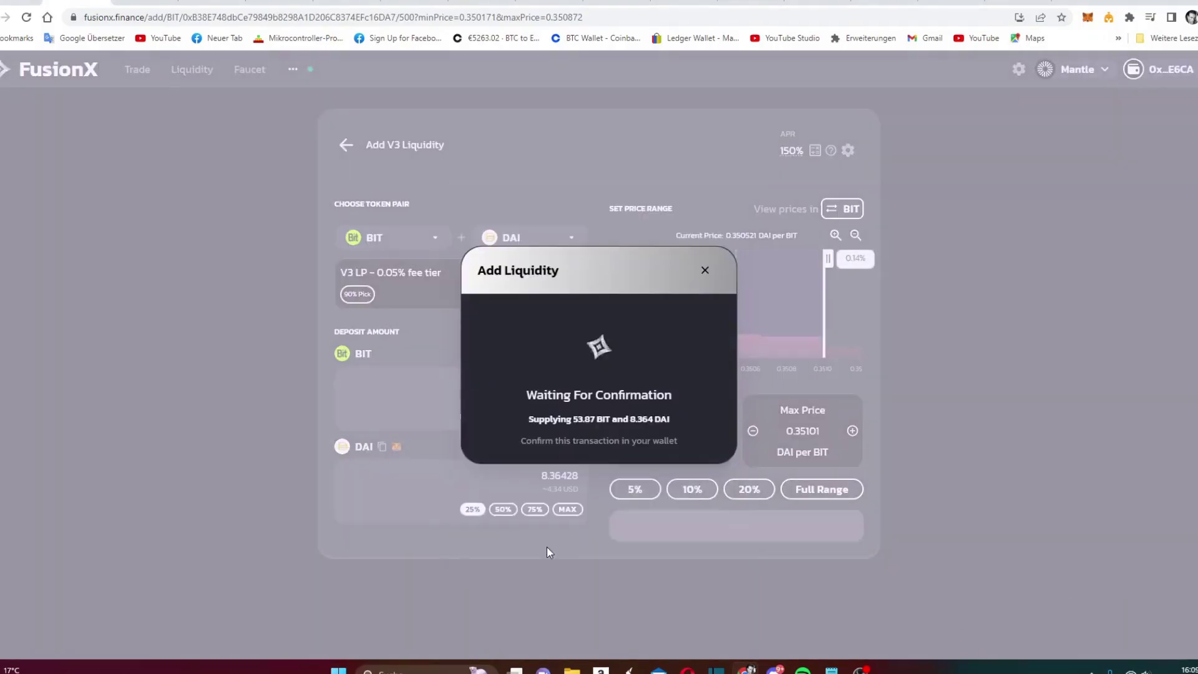
left_click(1148, 349)
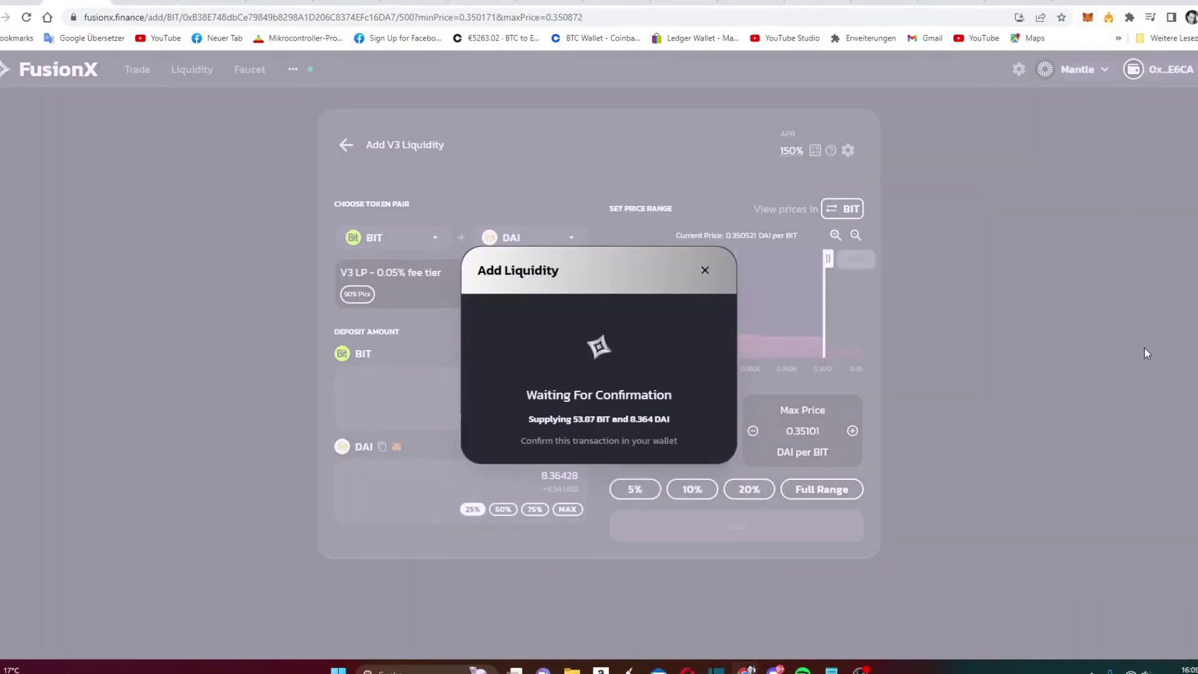
left_click(717, 536)
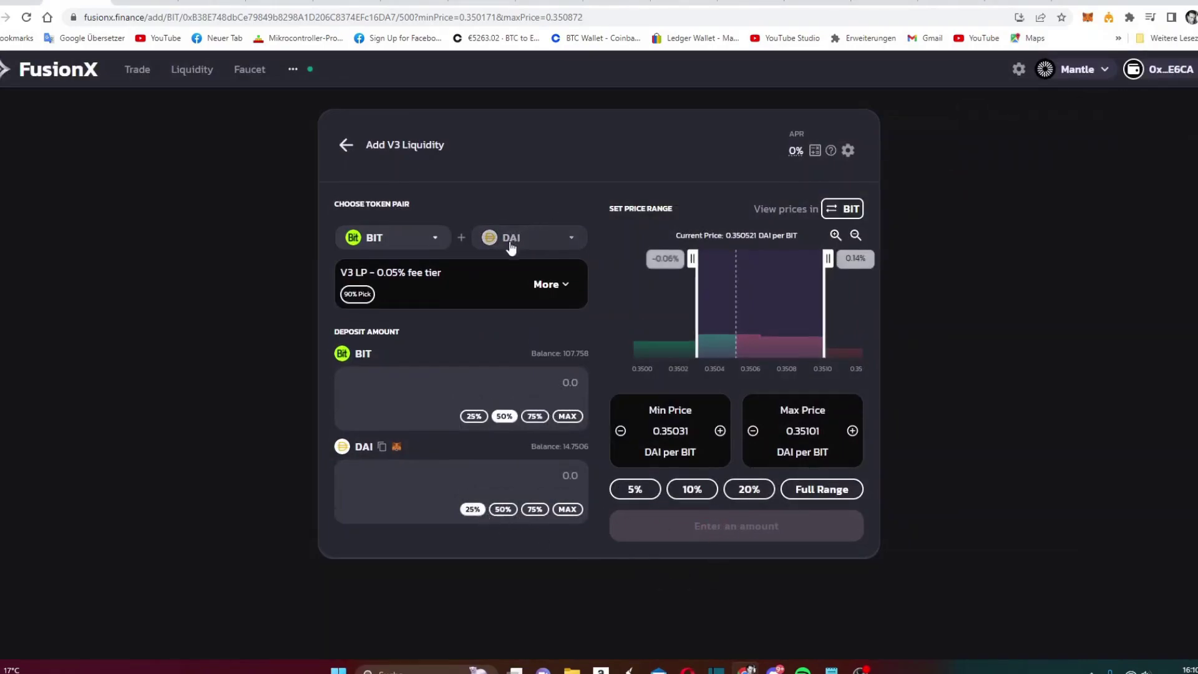
- Go to the swap page and wrap 25% of the BIT balance, about 13.43 BIT, into WBIT twice, confirming each in MetaMask
left_click(419, 242)
left_click(548, 385)
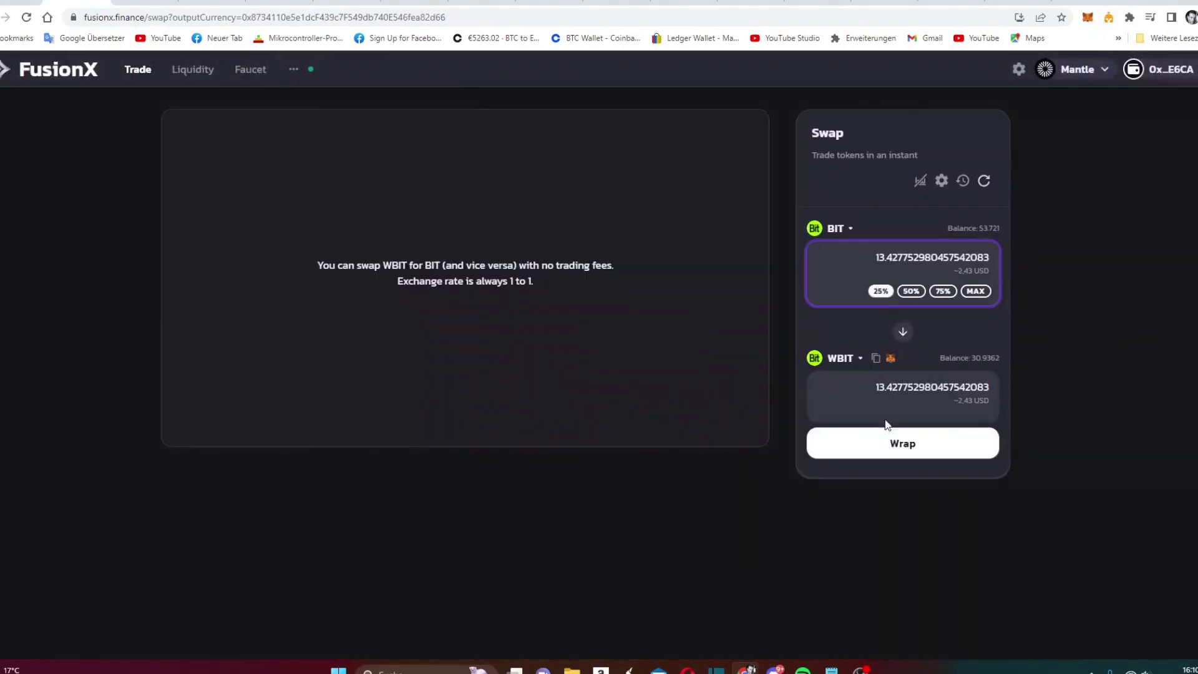
left_click(889, 435)
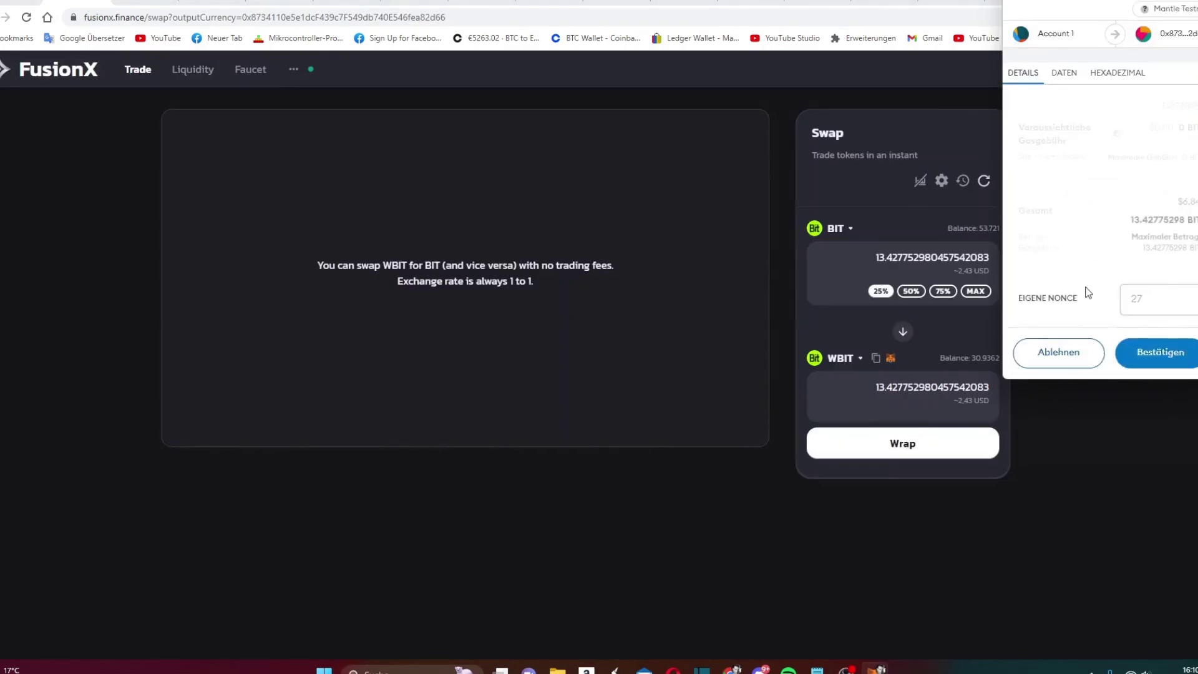
left_click(1151, 350)
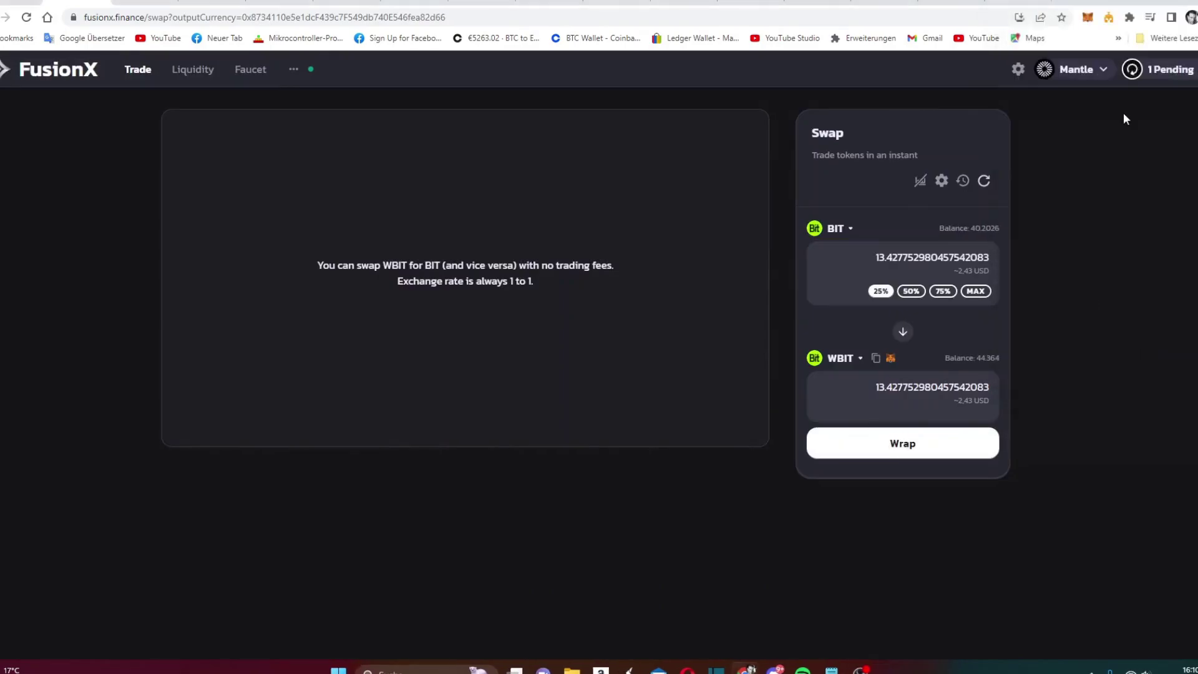
left_click(889, 450)
left_click(1155, 348)
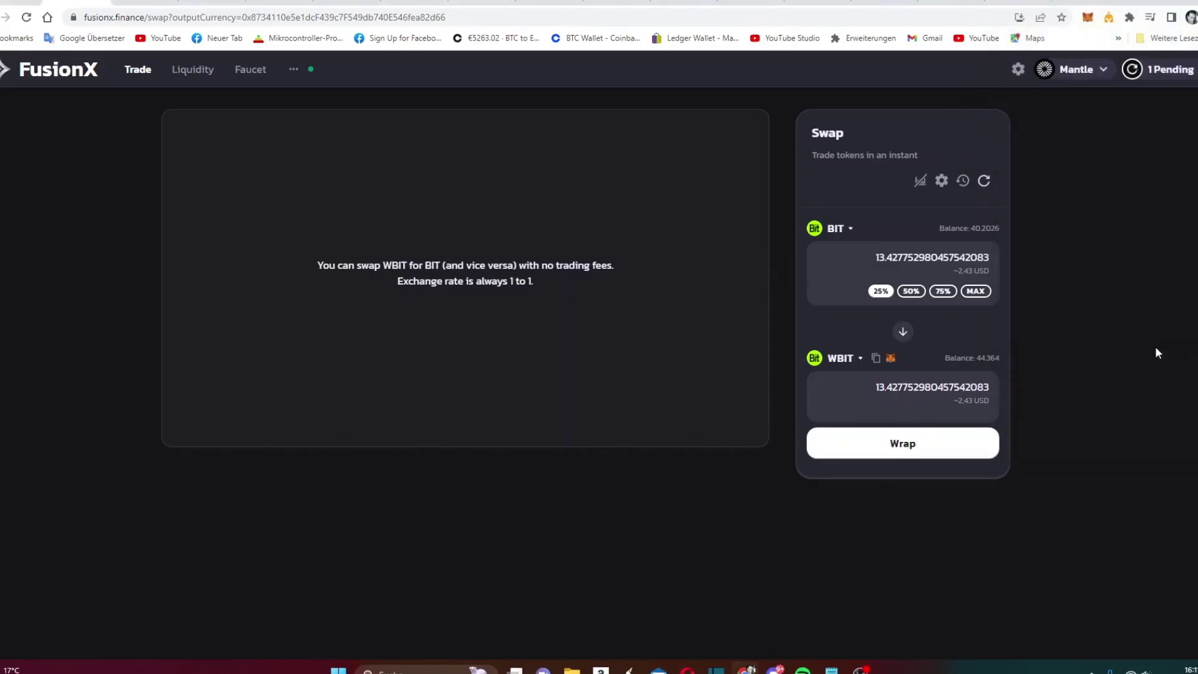